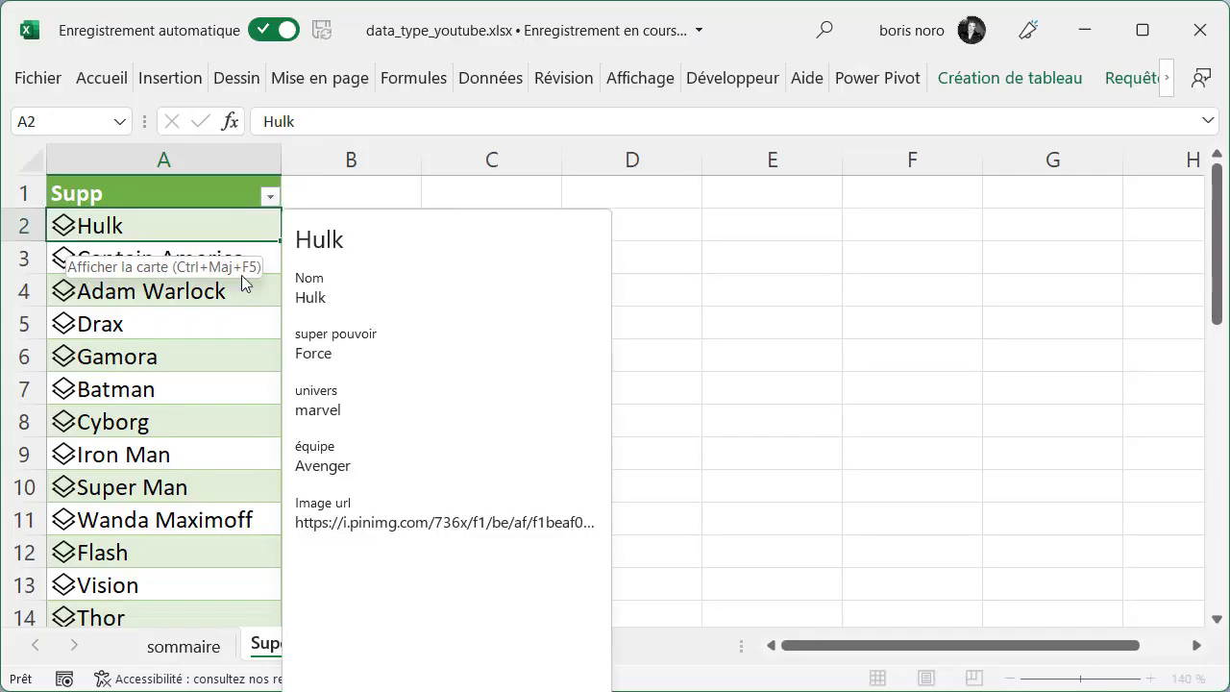
# Switch to the donnees sheet listing hero names, powers, universe, team and image URLs.
pyautogui.click(443, 364)
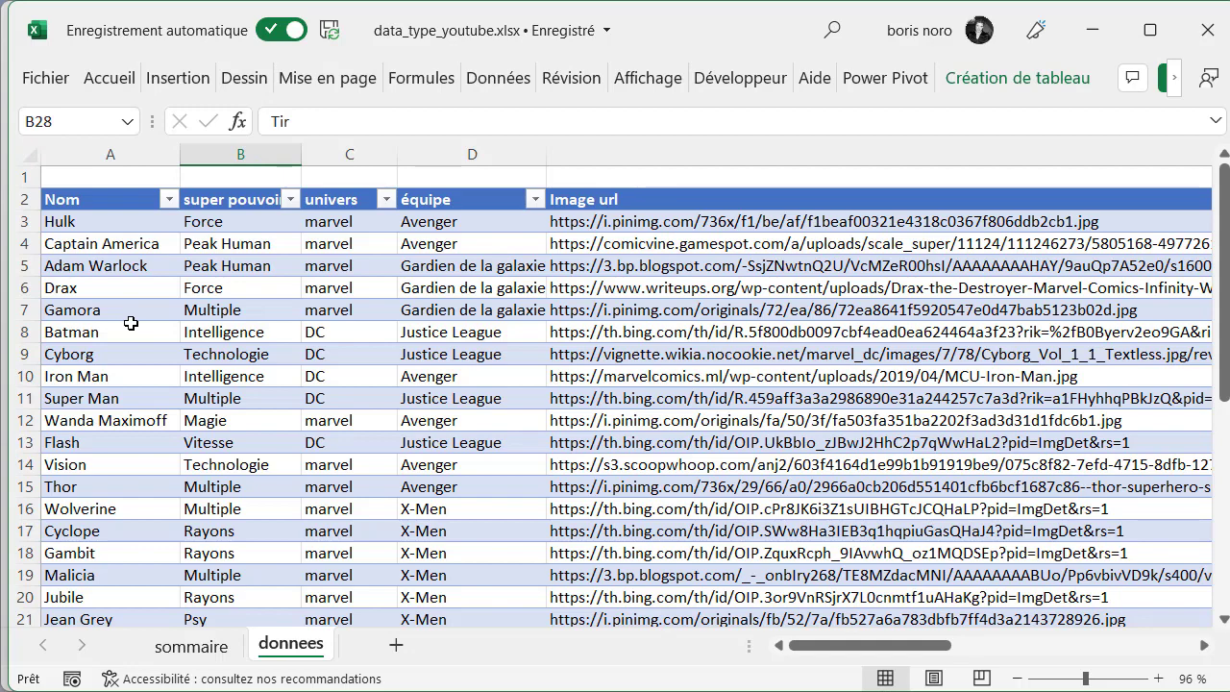
# Load the hero table into Power Query using À partir de Tableau ou d'une Plage.
pyautogui.click(139, 270)
pyautogui.click(501, 80)
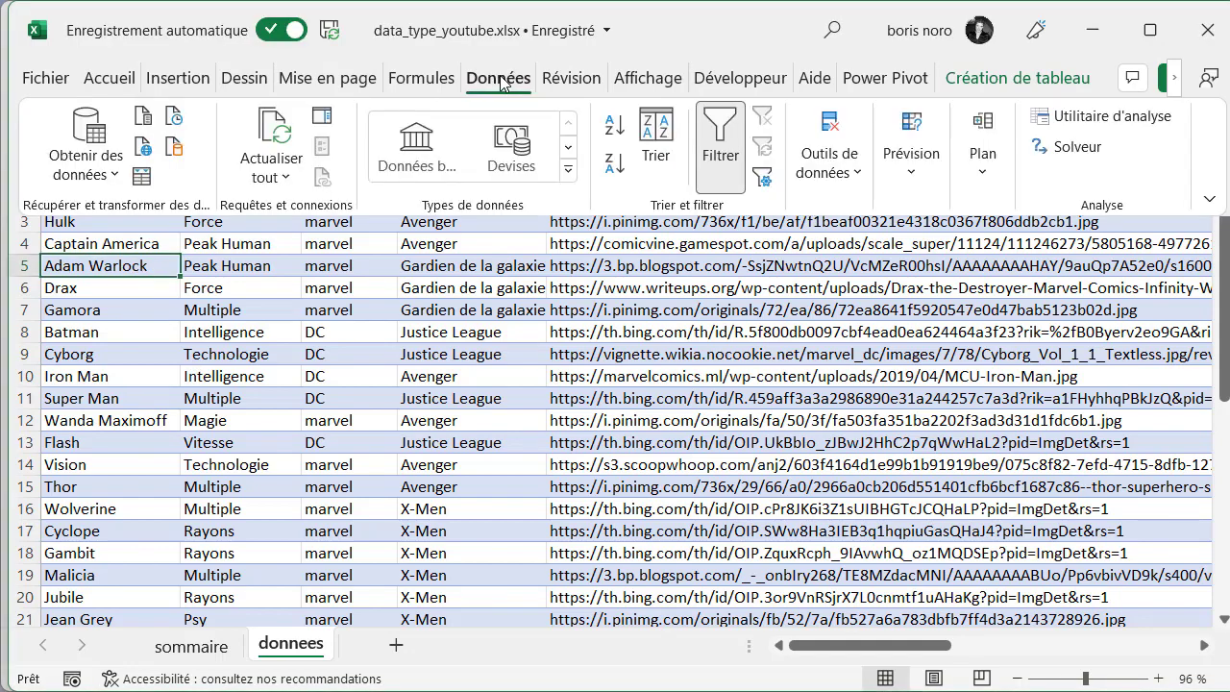
pyautogui.click(144, 180)
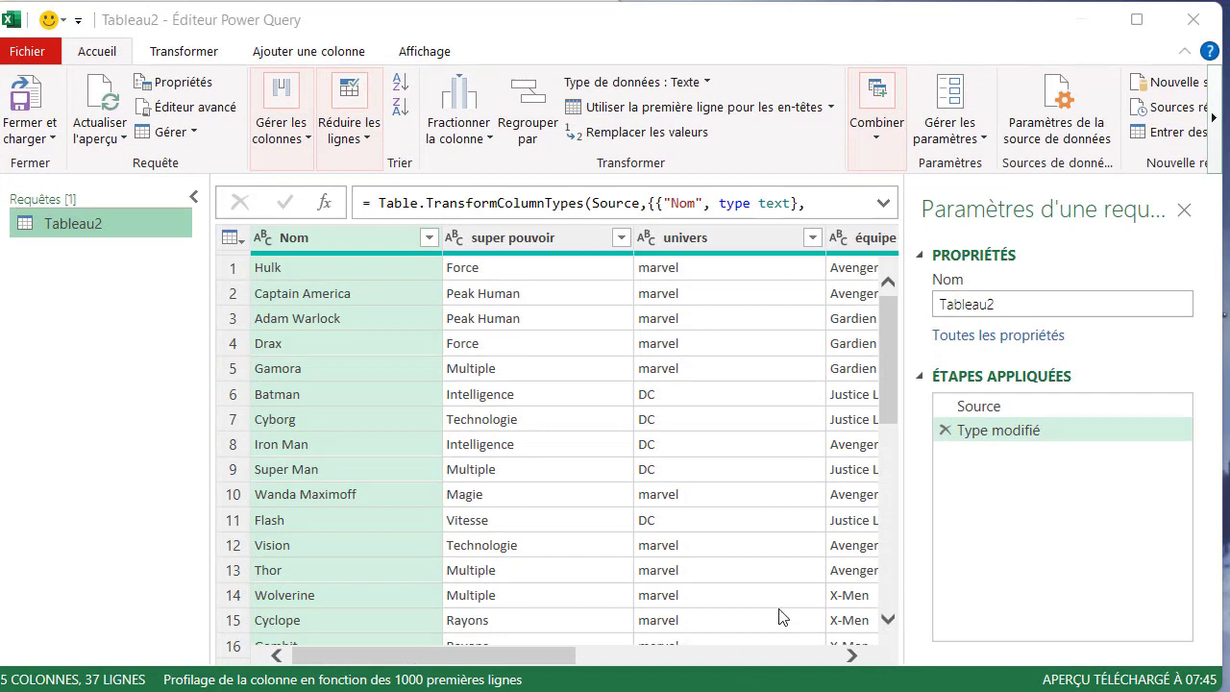
# Rename the query from Tableau2 to 'Super Hero'.
pyautogui.click(1044, 303)
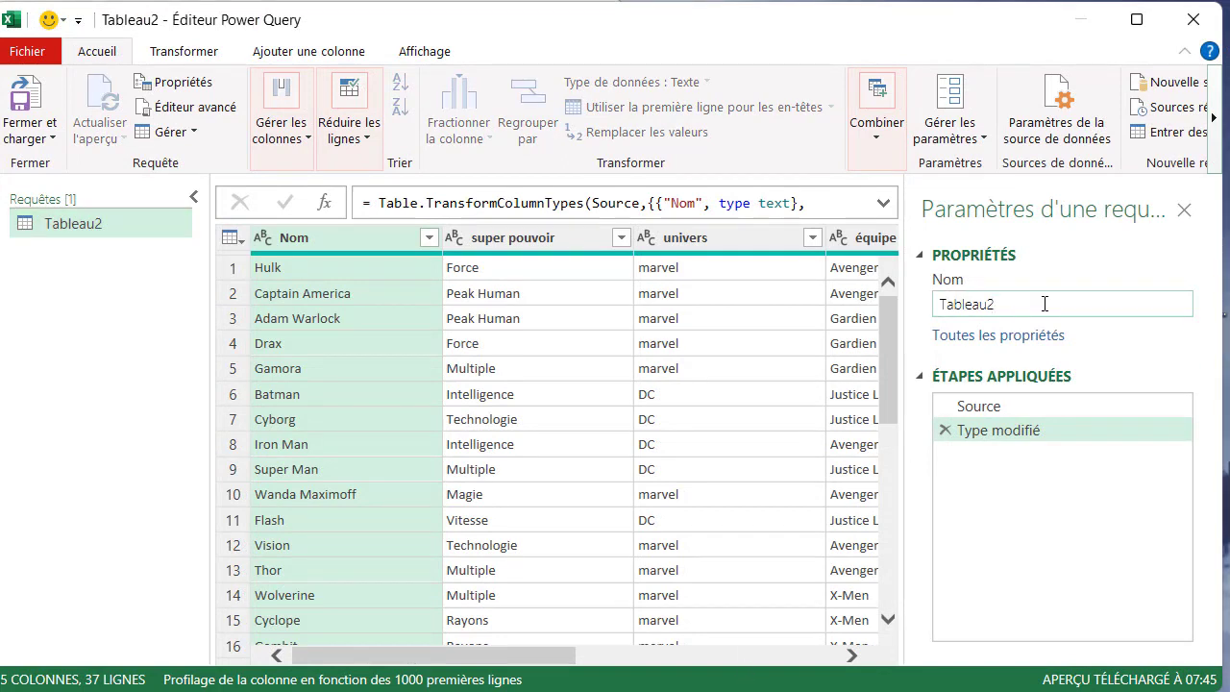
pyautogui.hotkey('ctrl', 'a')
pyautogui.press('BackSpace')
pyautogui.write('Super Hero')
pyautogui.press('Return')
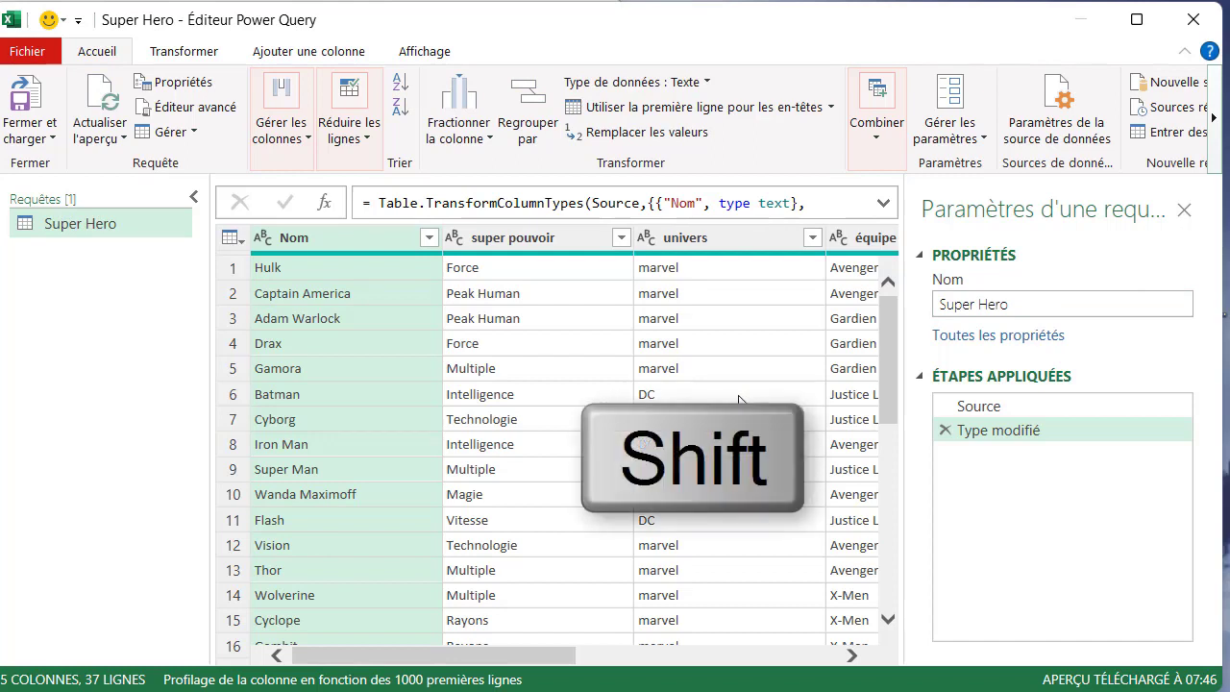
# Combine columns Nom through Image url into a new data type named Supp.
pyautogui.hscroll(3, 588, 671)
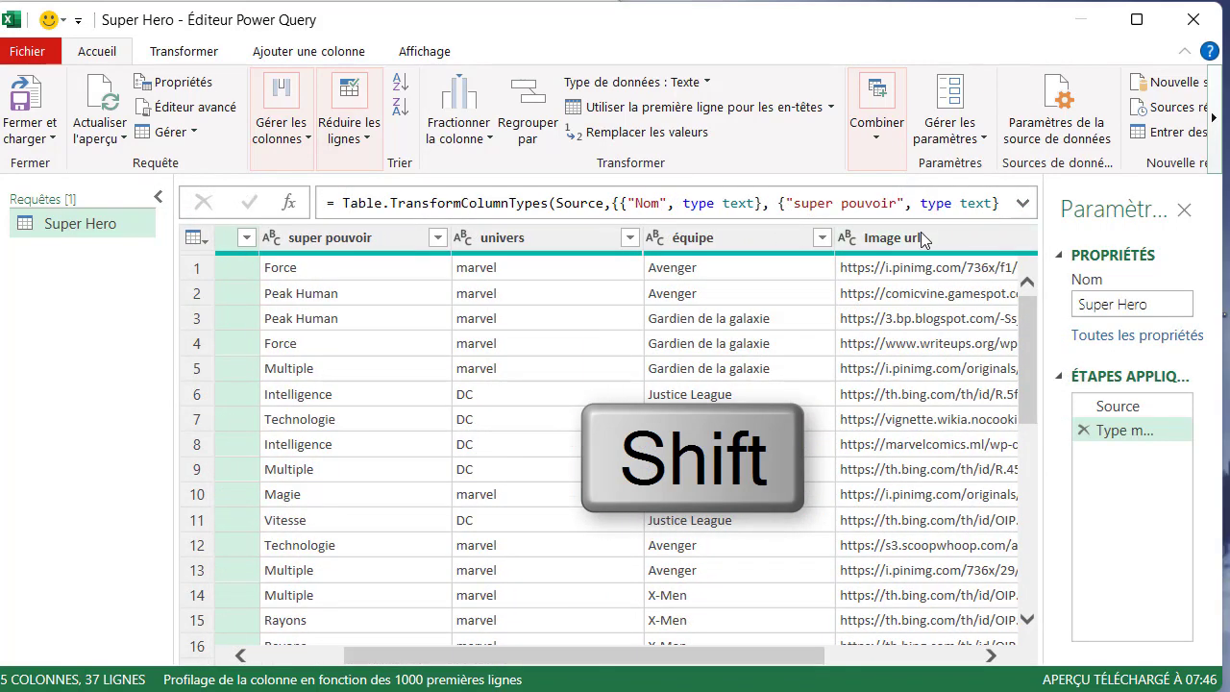
pyautogui.keyDown('shift'); pyautogui.click(916, 241); pyautogui.keyUp('shift')
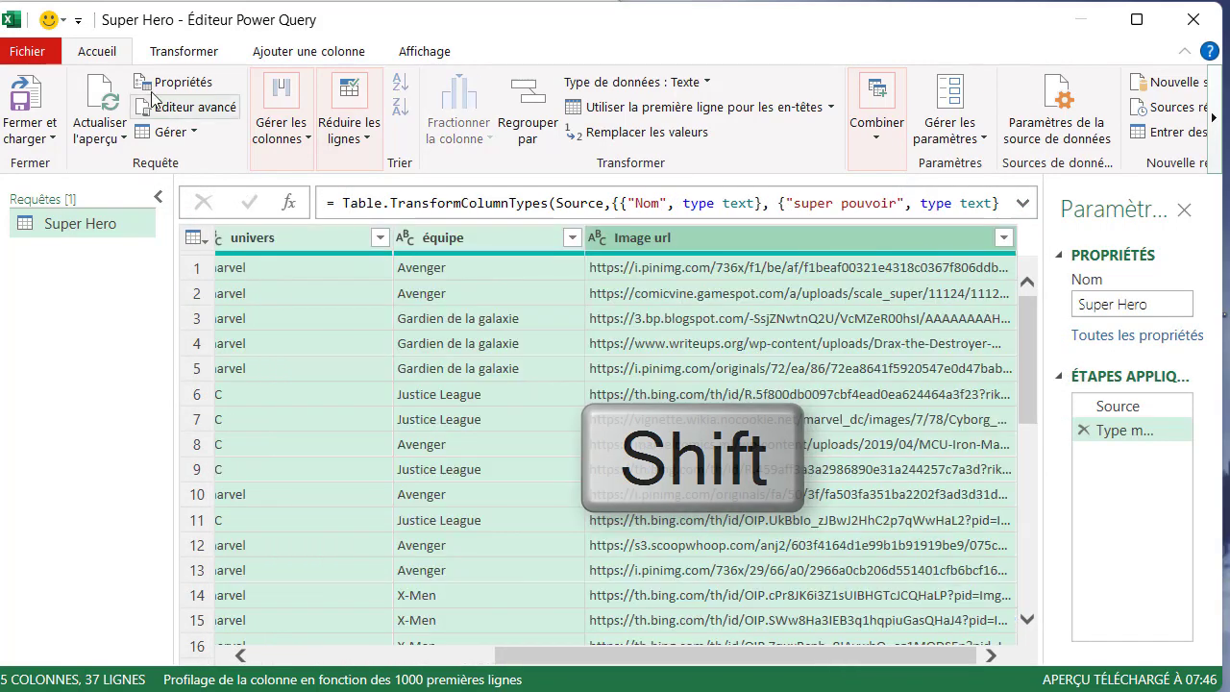
pyautogui.click(179, 58)
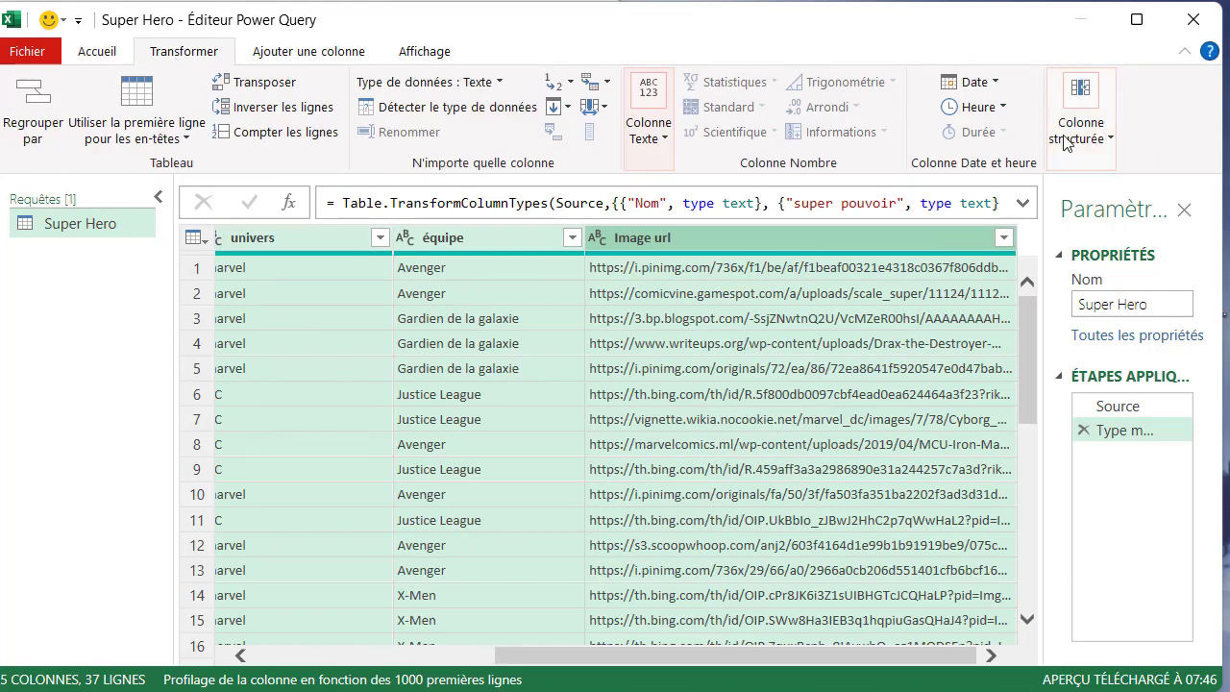
pyautogui.click(1103, 144)
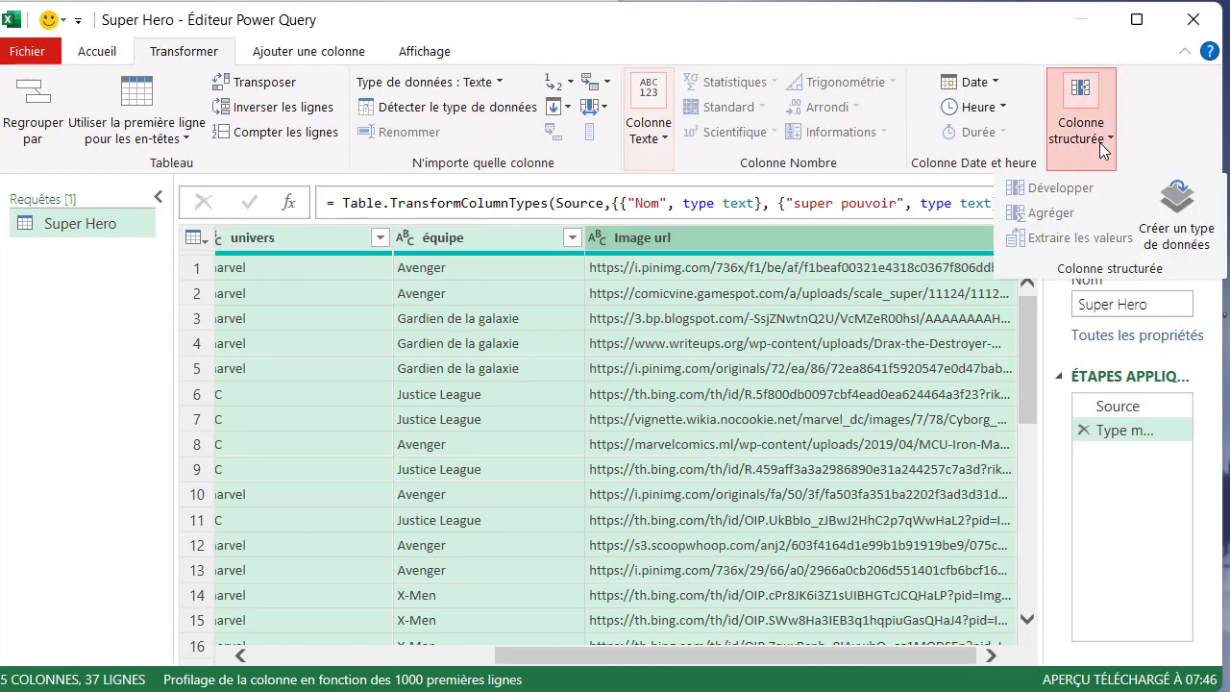
pyautogui.click(1174, 219)
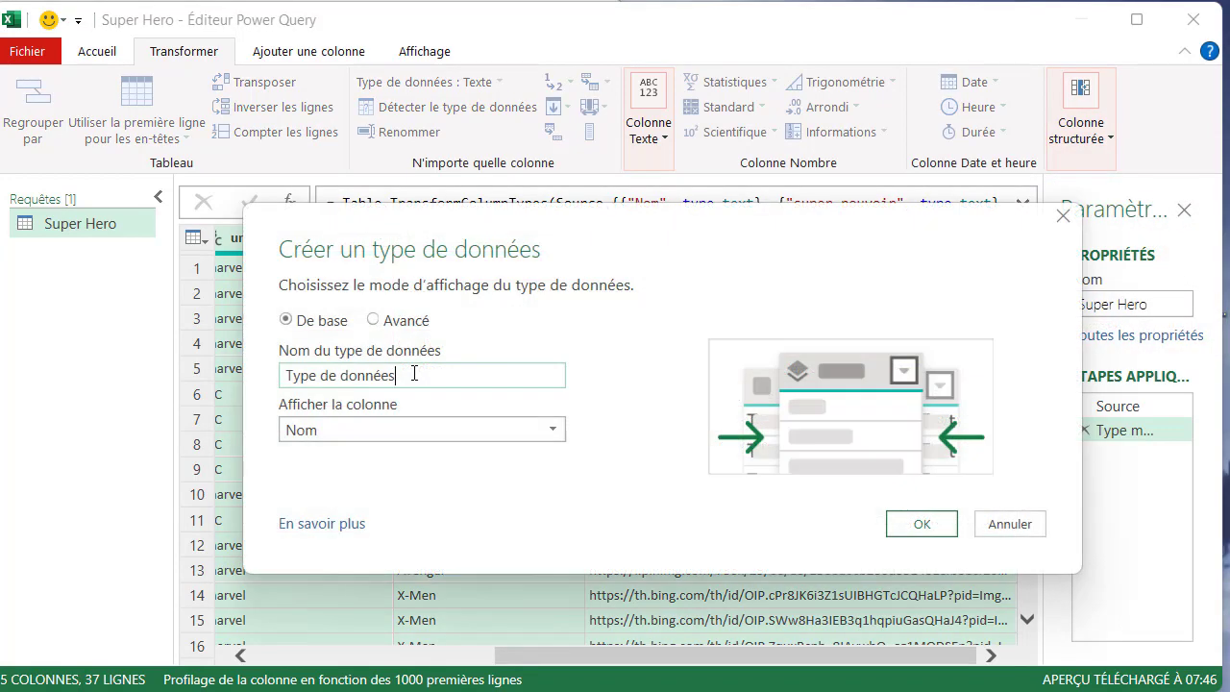
pyautogui.press('BackSpace')
pyautogui.press('BackSpace')
pyautogui.press('BackSpace')
pyautogui.press('BackSpace')
pyautogui.press('BackSpace')
pyautogui.write('Supp')
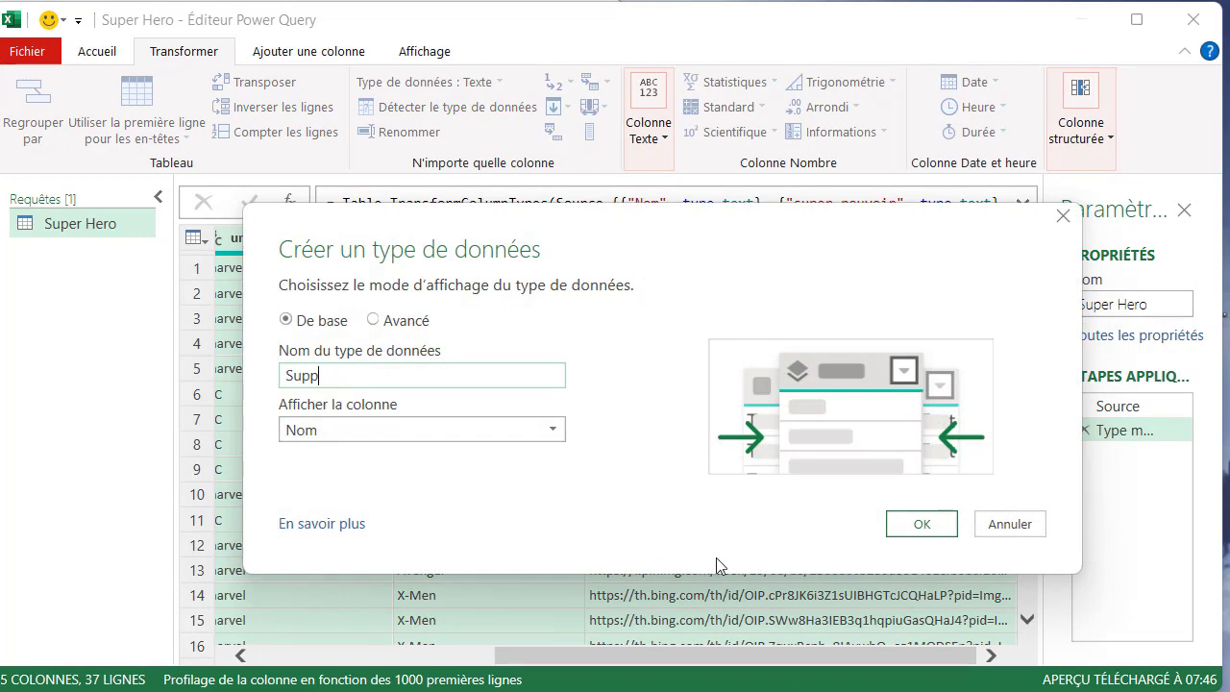
pyautogui.click(918, 523)
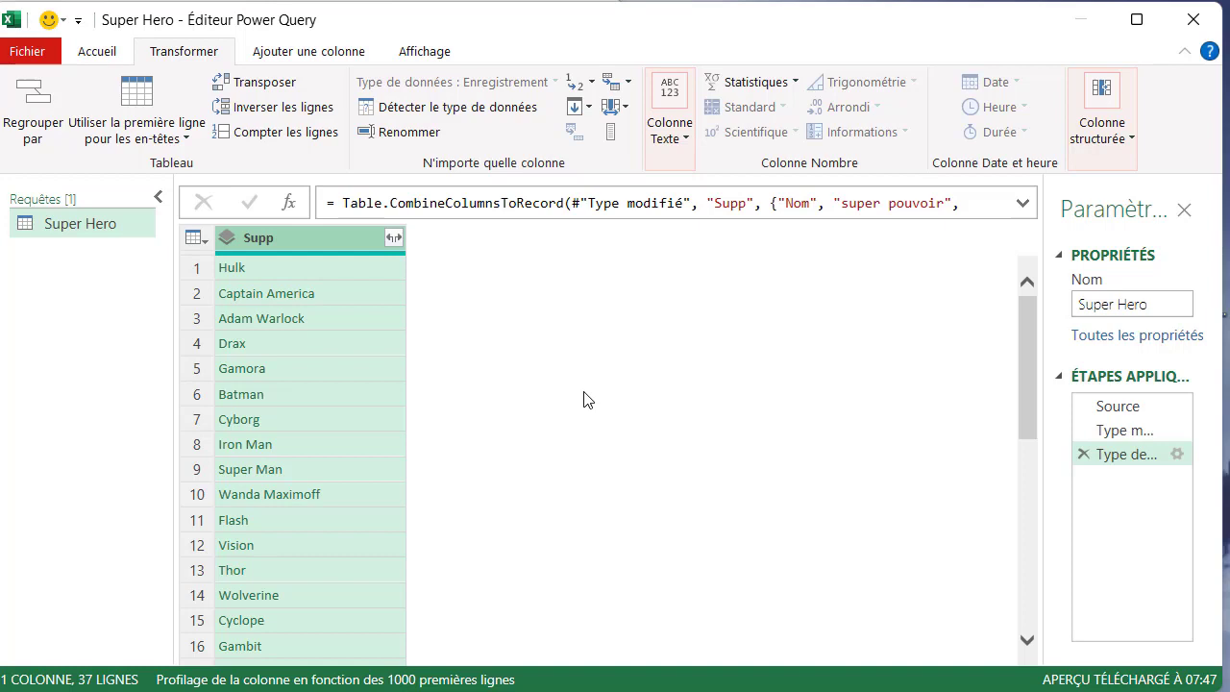
# Close and load the Super Hero query as a table on a new worksheet.
pyautogui.click(106, 55)
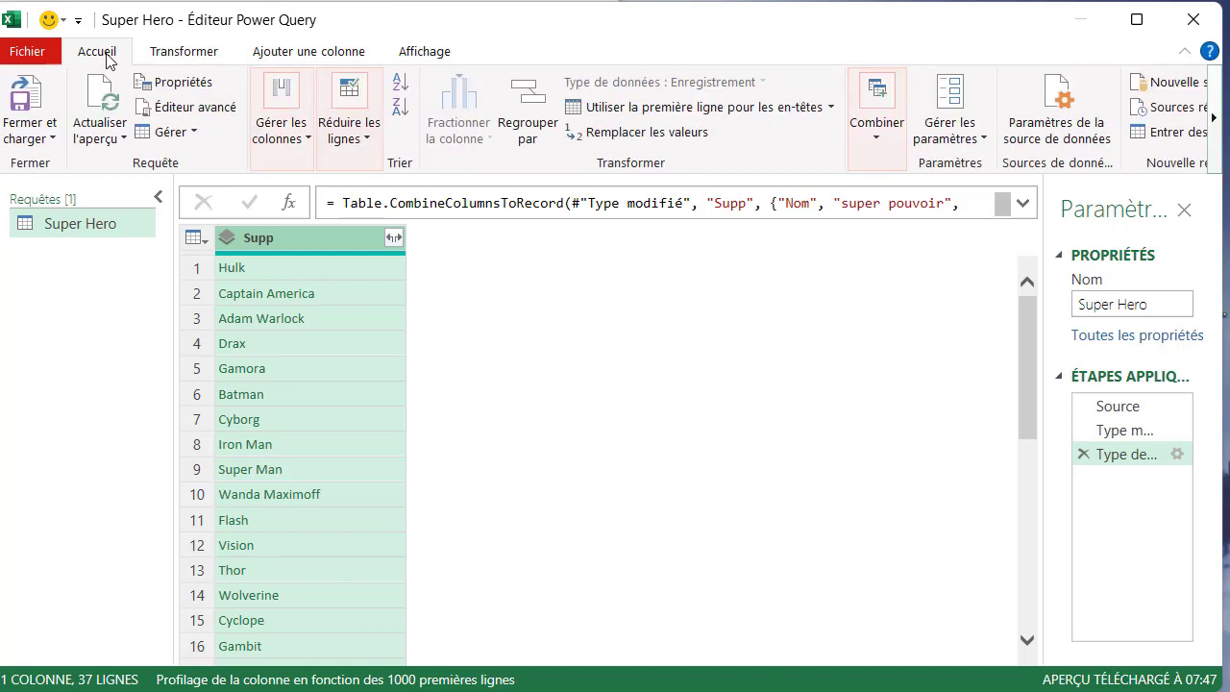
pyautogui.click(40, 141)
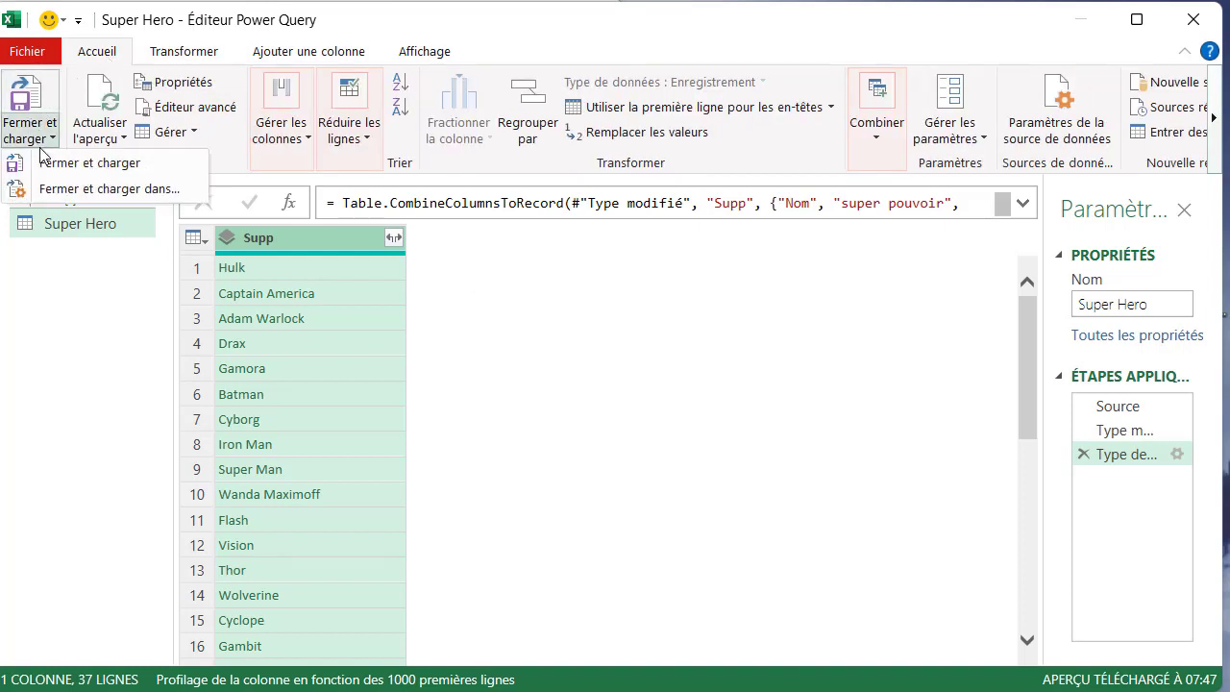
pyautogui.click(117, 192)
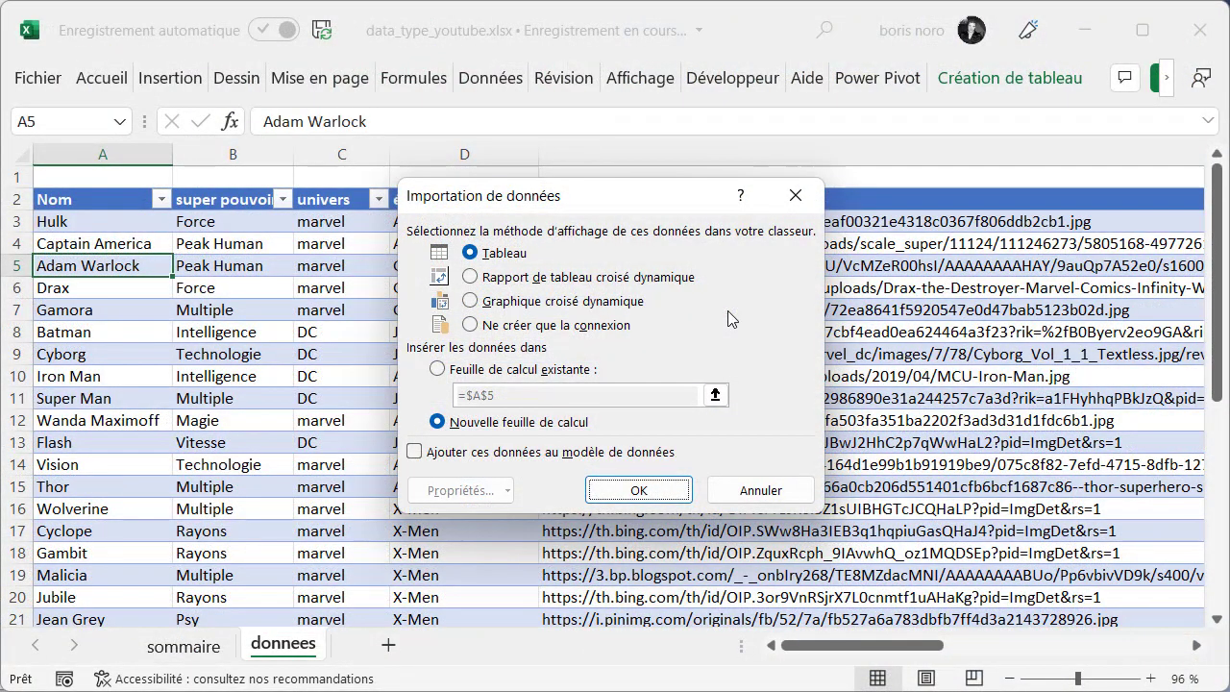
pyautogui.click(639, 489)
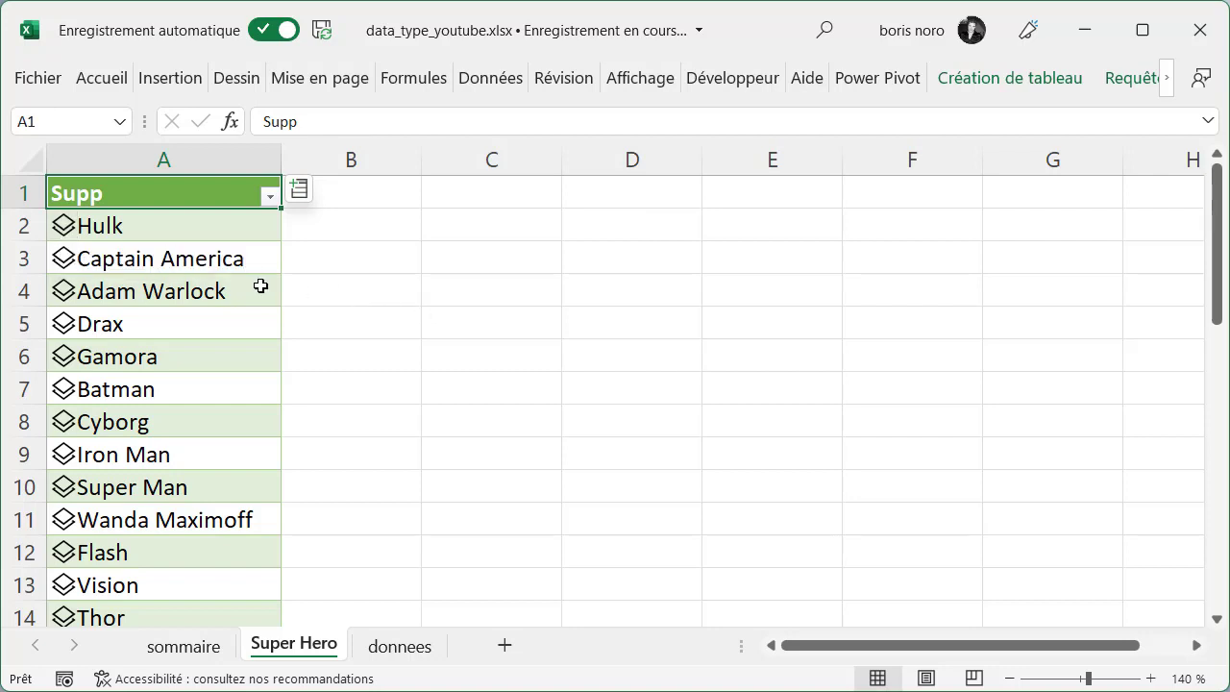
# Extract the super pouvoir field into a new column B of the Supp table.
pyautogui.click(67, 234)
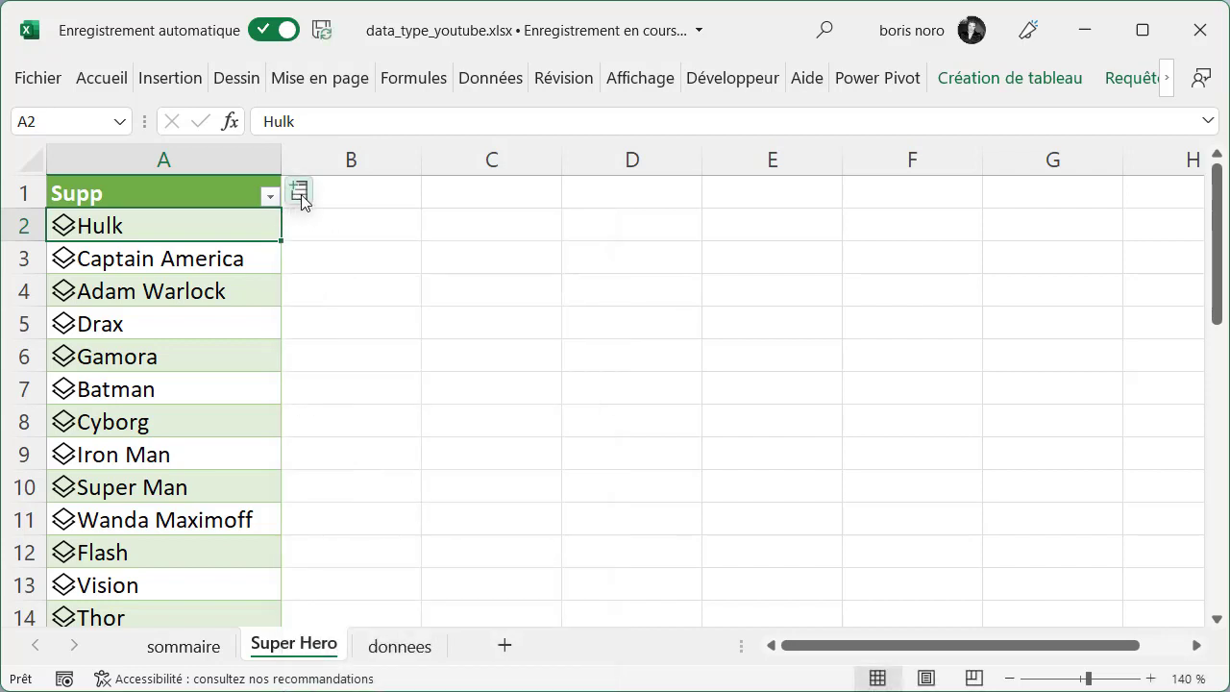
pyautogui.click(301, 195)
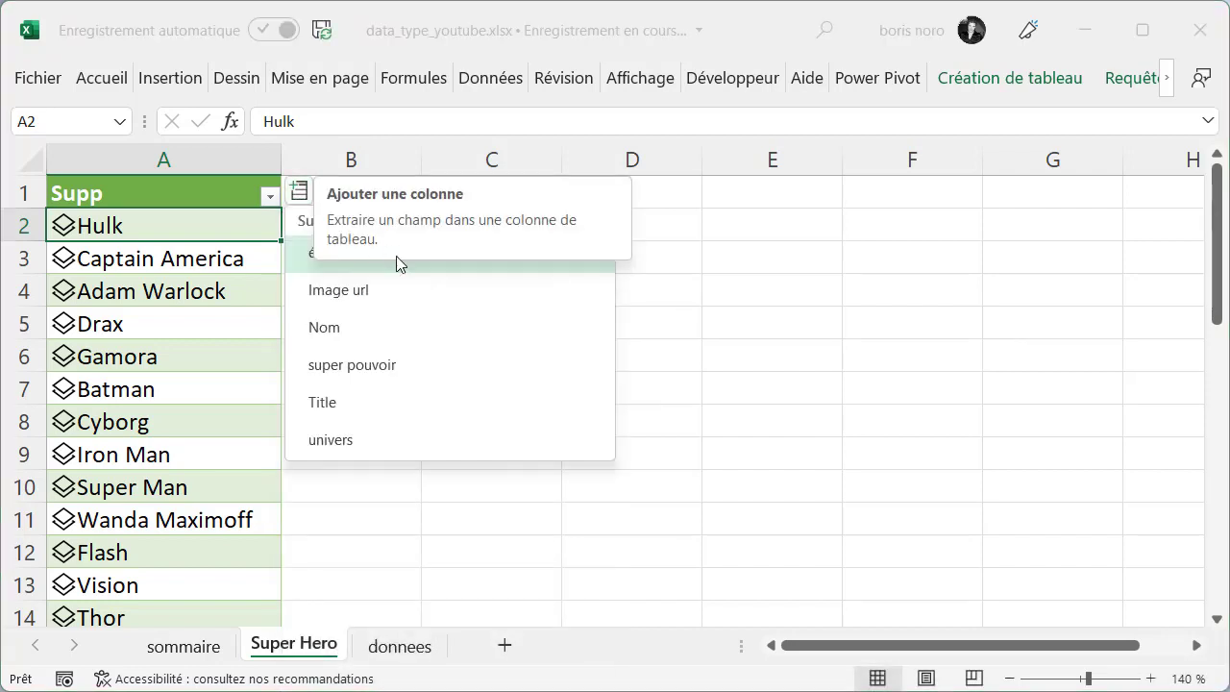
pyautogui.click(441, 365)
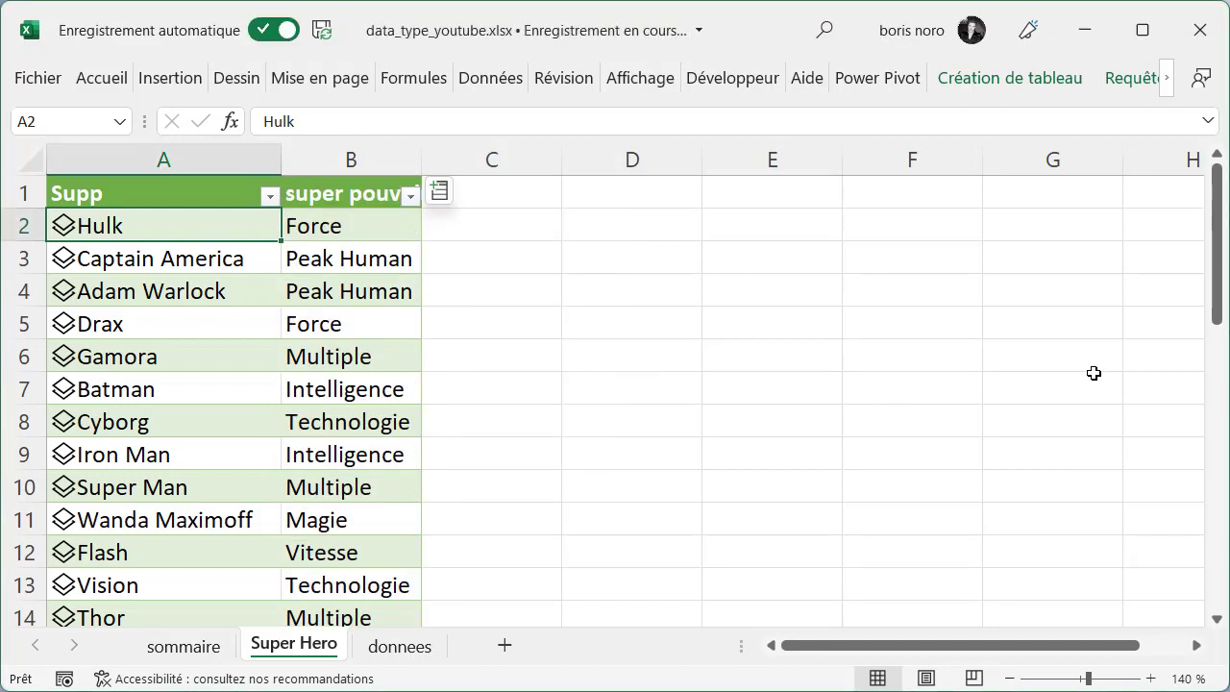
pyautogui.moveTo(1218, 284); pyautogui.dragTo(1222, 384)
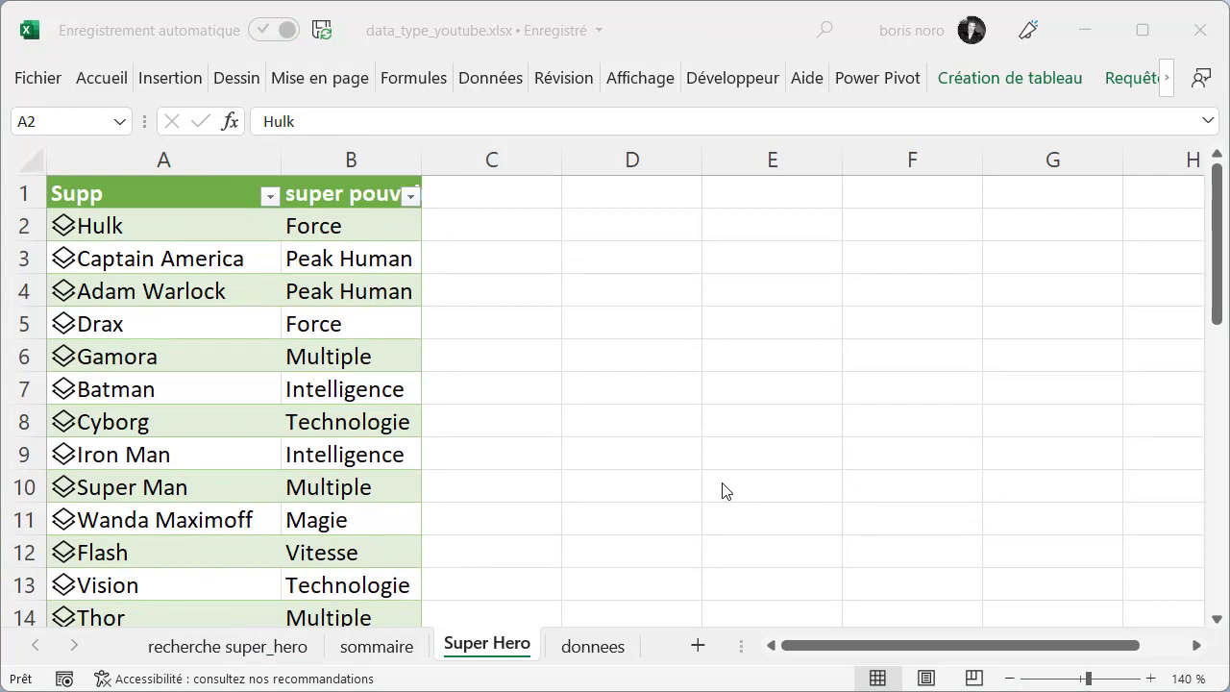
# On the recherche super_hero sheet, select C4 and bring up the Validation des données options.
pyautogui.click(201, 646)
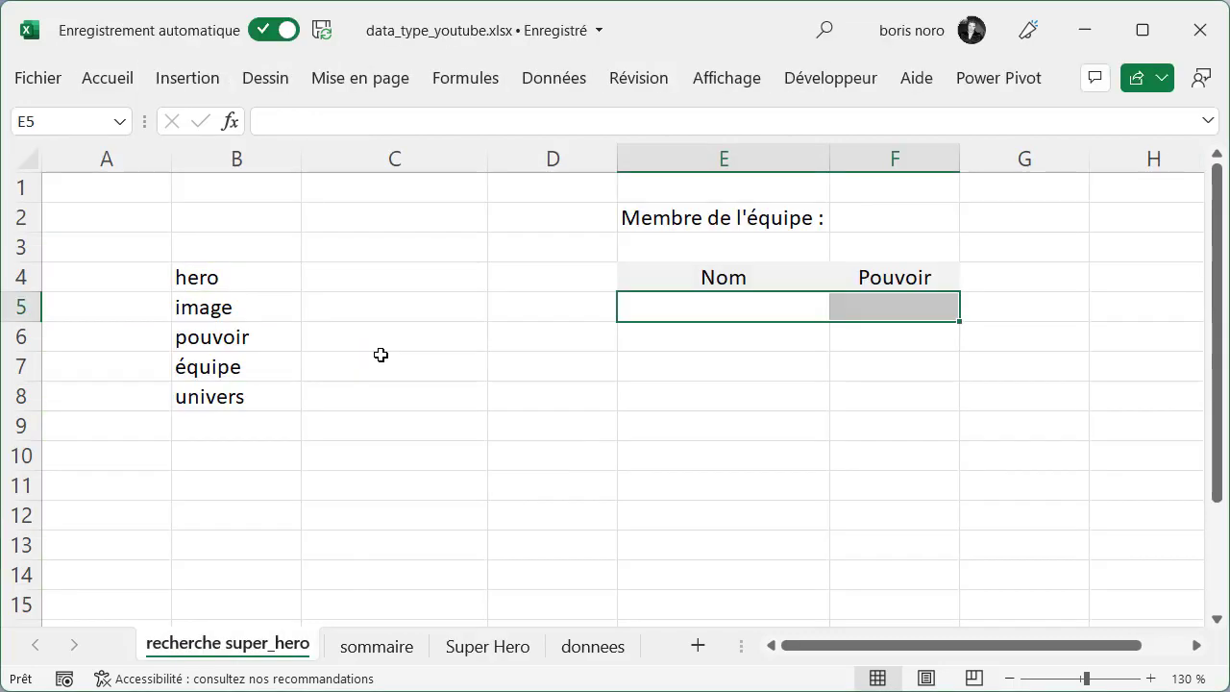
pyautogui.click(402, 278)
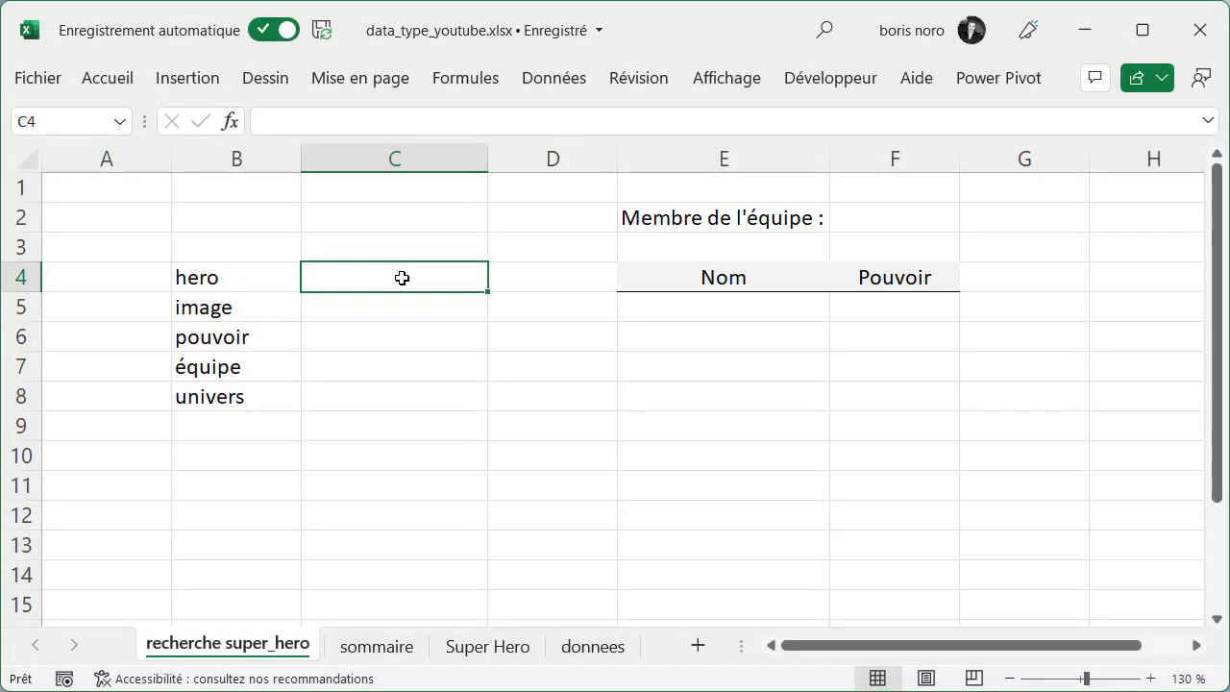
pyautogui.click(552, 80)
pyautogui.click(851, 183)
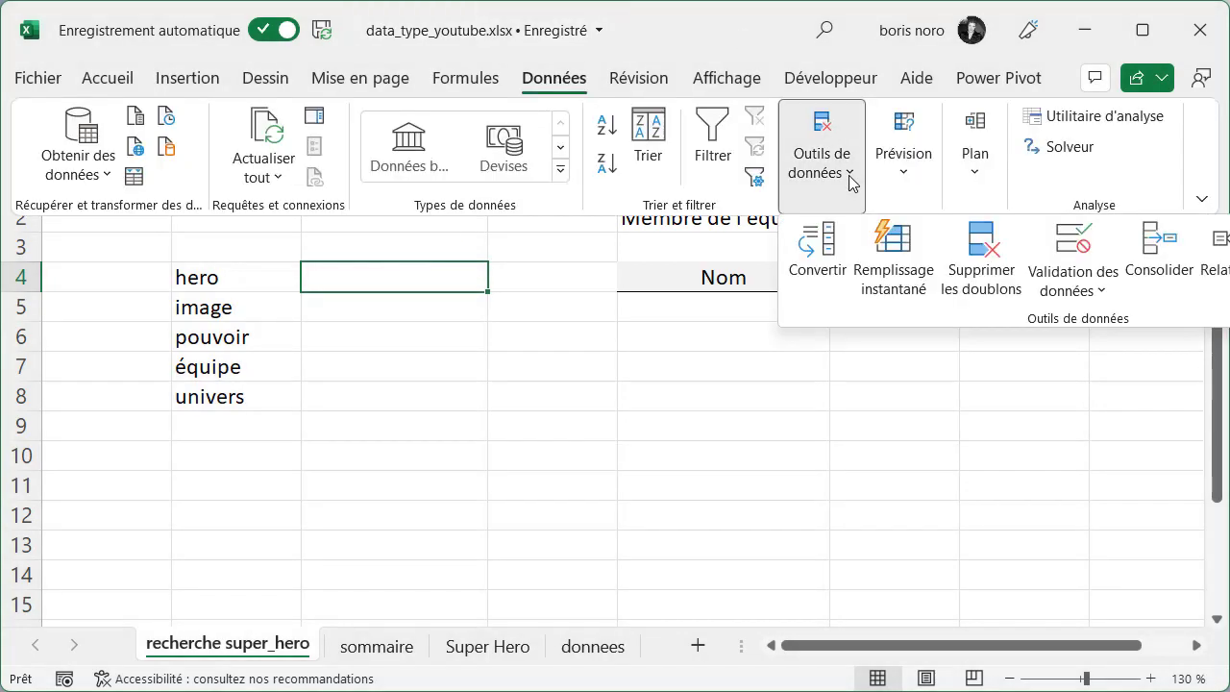
pyautogui.click(1090, 289)
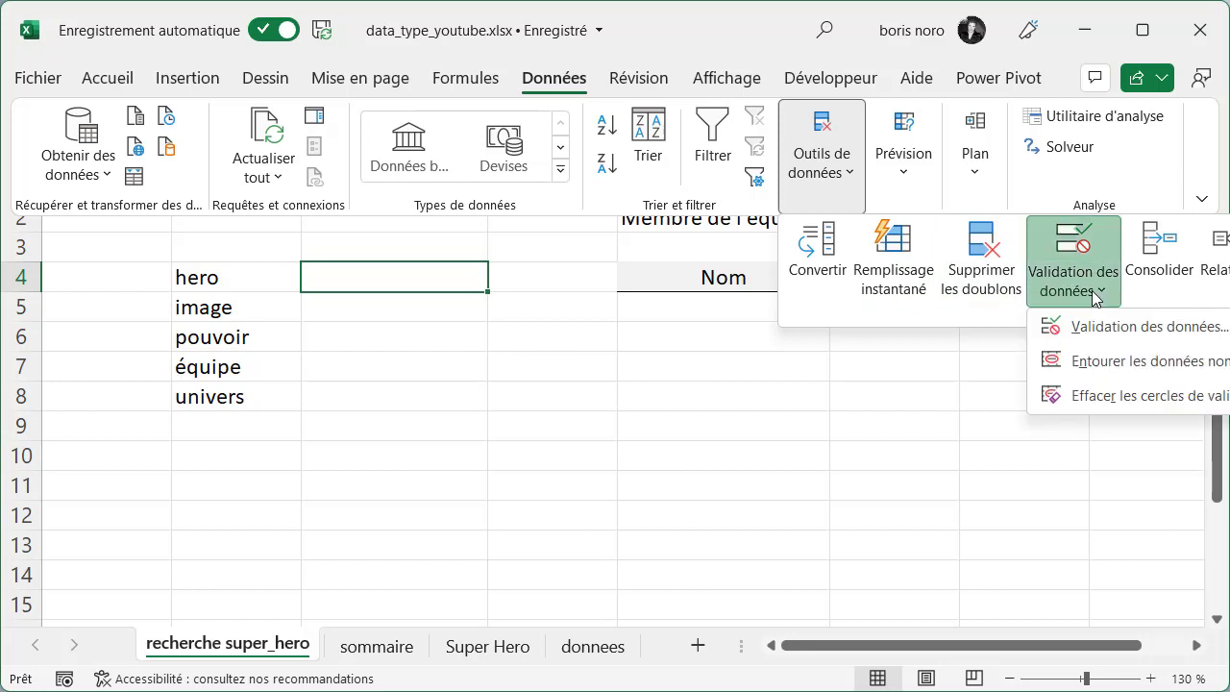
# Restrict C4 to a list sourced from ='Super Hero'!$A$2:$A$38.
pyautogui.click(1098, 327)
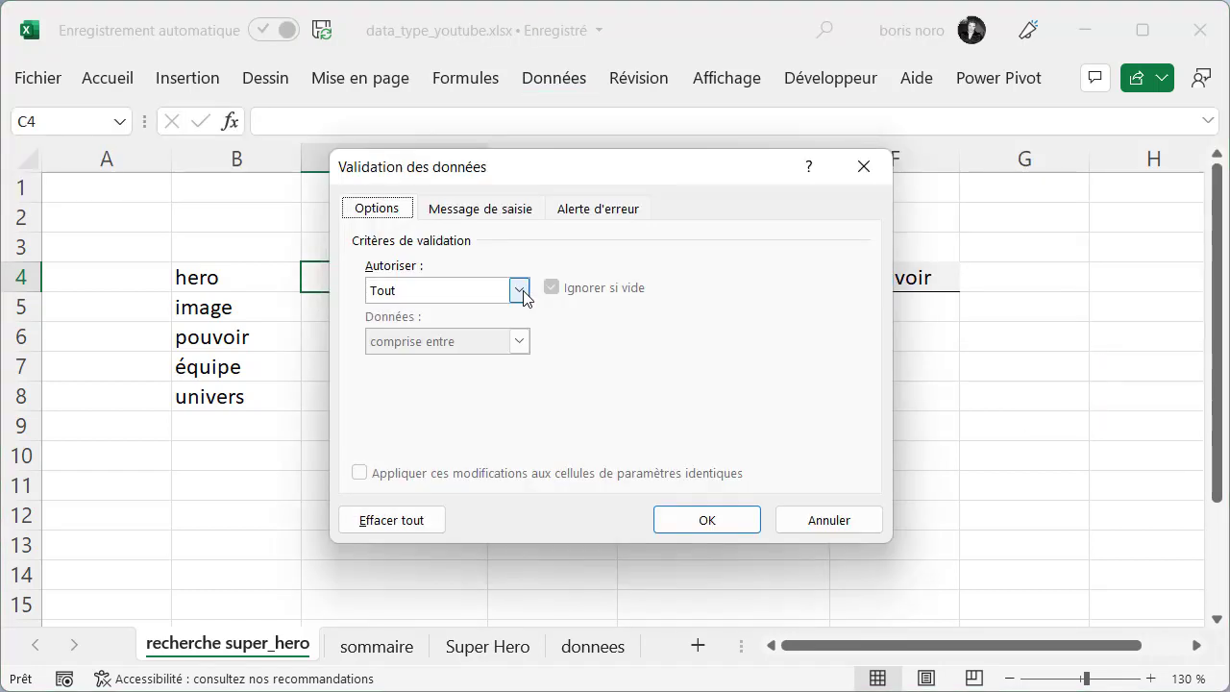
pyautogui.click(519, 289)
pyautogui.click(486, 361)
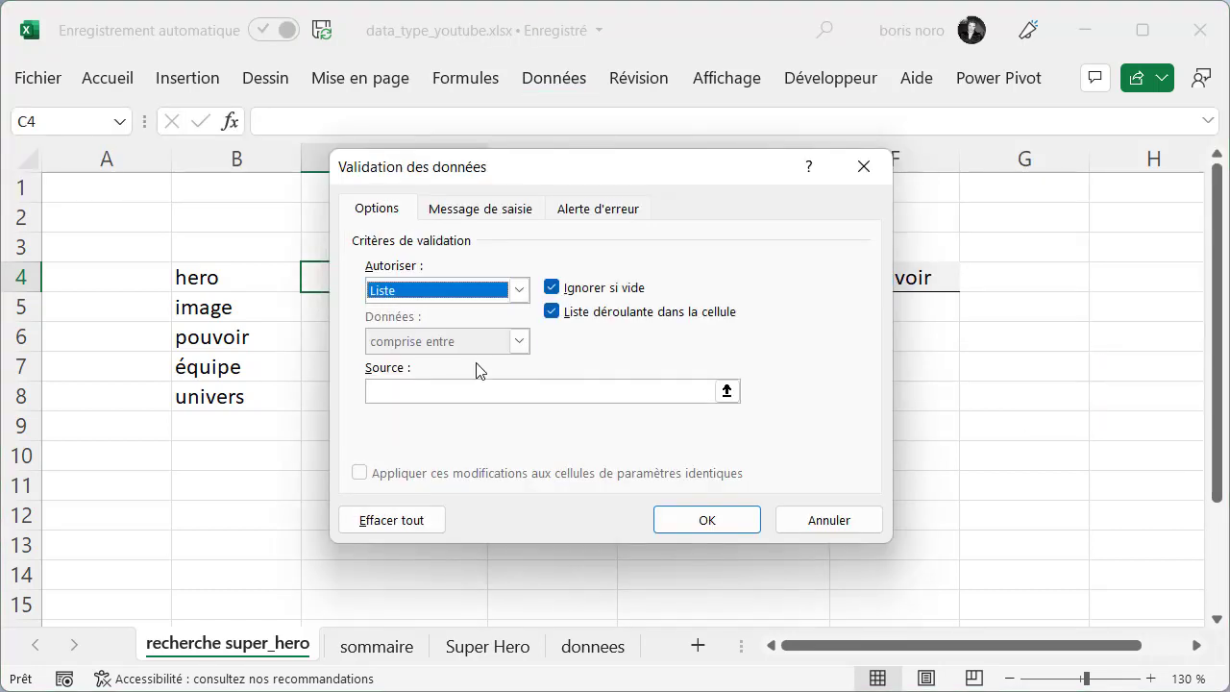
pyautogui.click(728, 392)
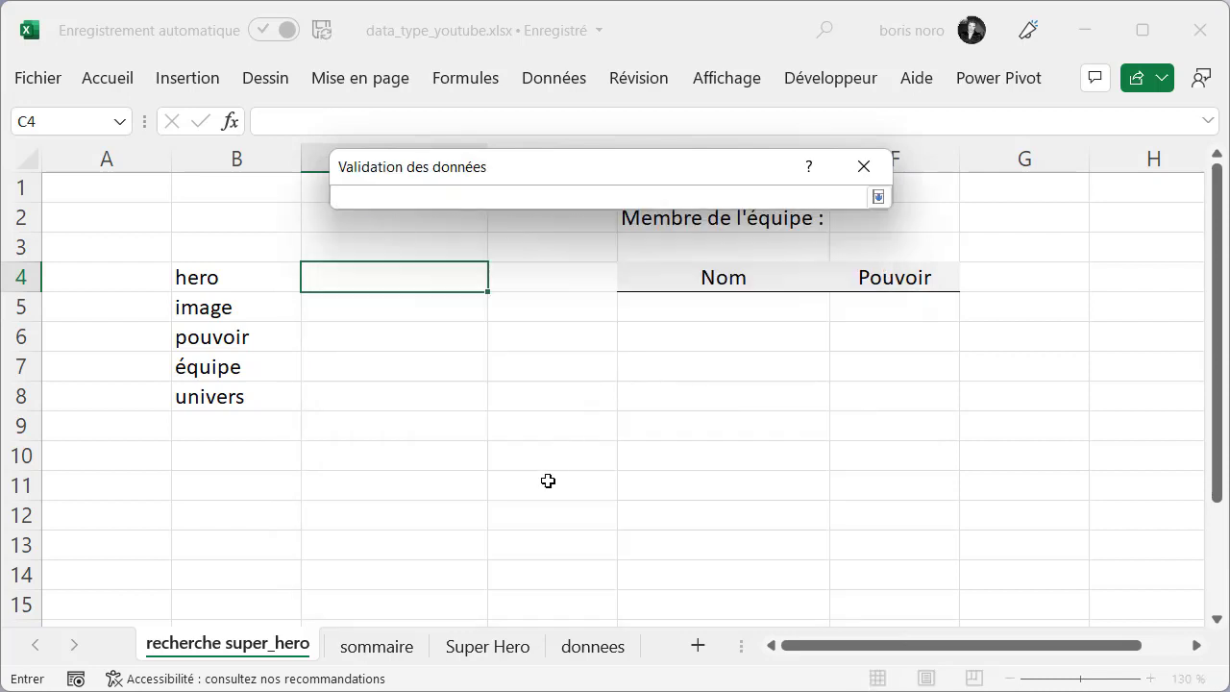
pyautogui.click(497, 649)
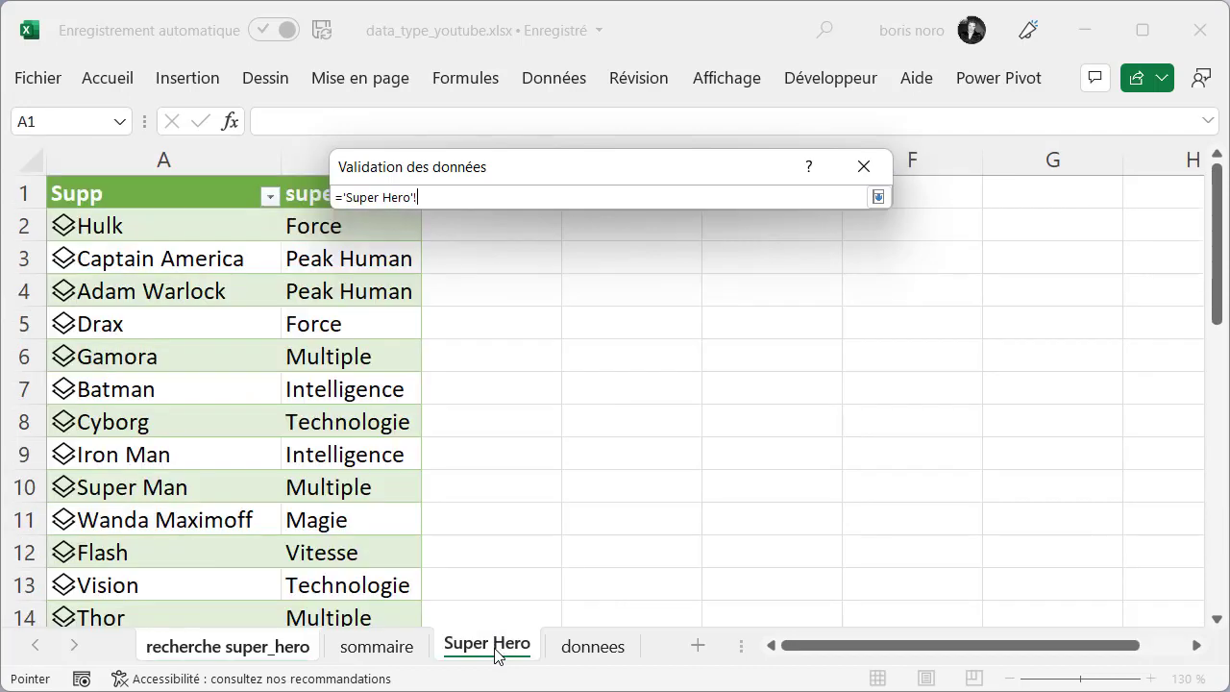
pyautogui.click(165, 171)
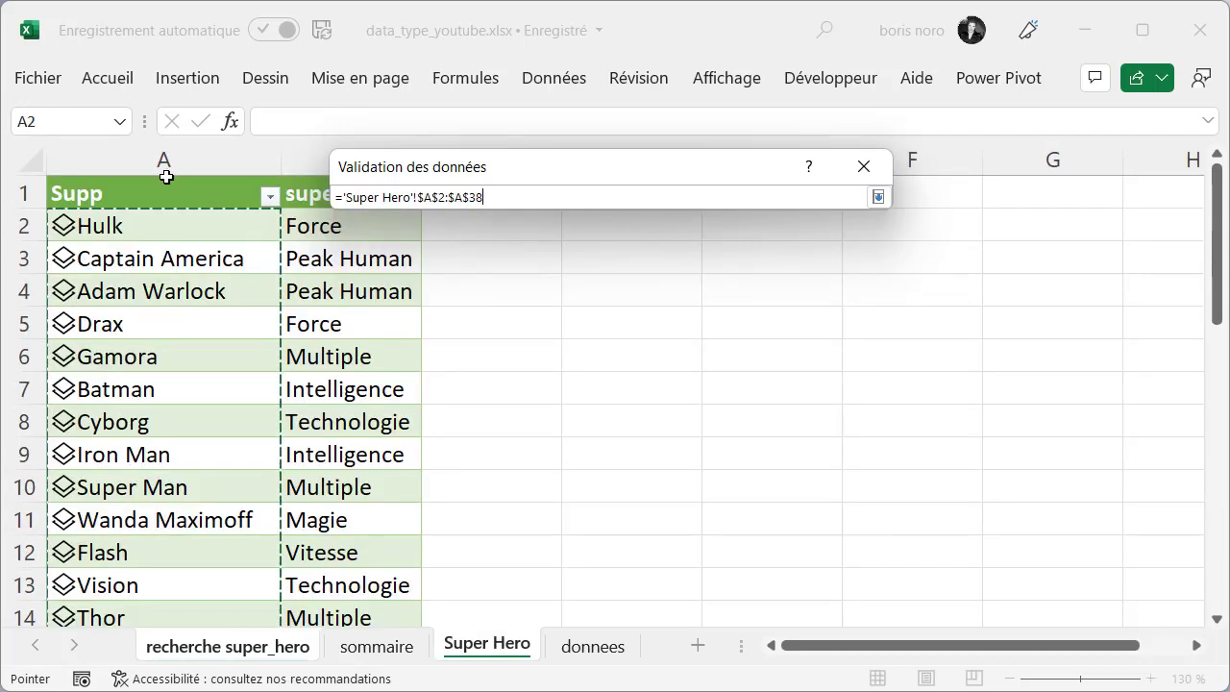
pyautogui.press('Return')
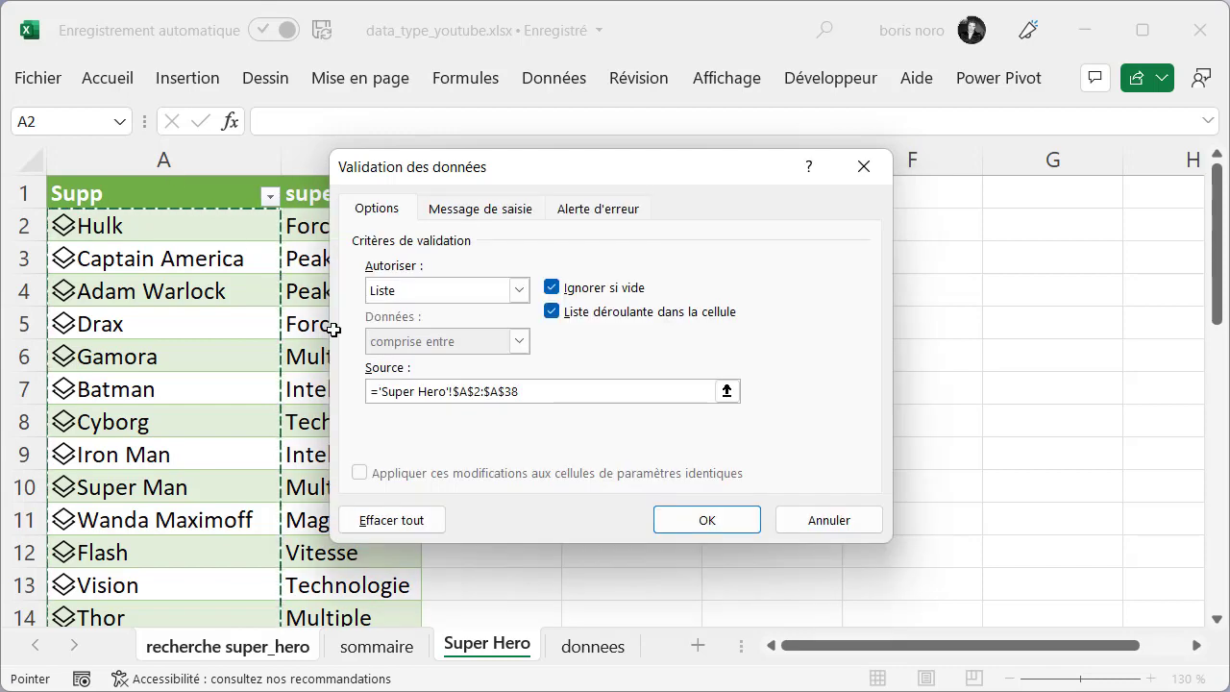
pyautogui.click(698, 520)
# Pick Batman from C4's hero dropdown.
pyautogui.click(499, 281)
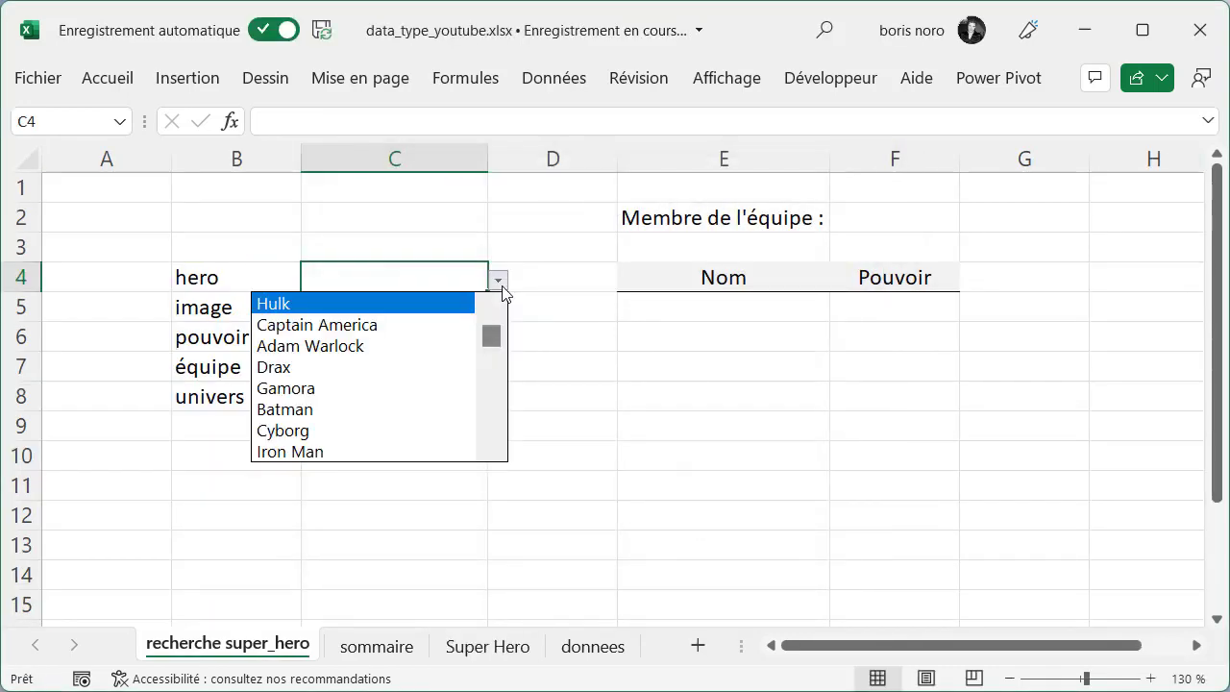
pyautogui.moveTo(490, 337); pyautogui.dragTo(487, 451)
pyautogui.click(499, 281)
pyautogui.click(500, 283)
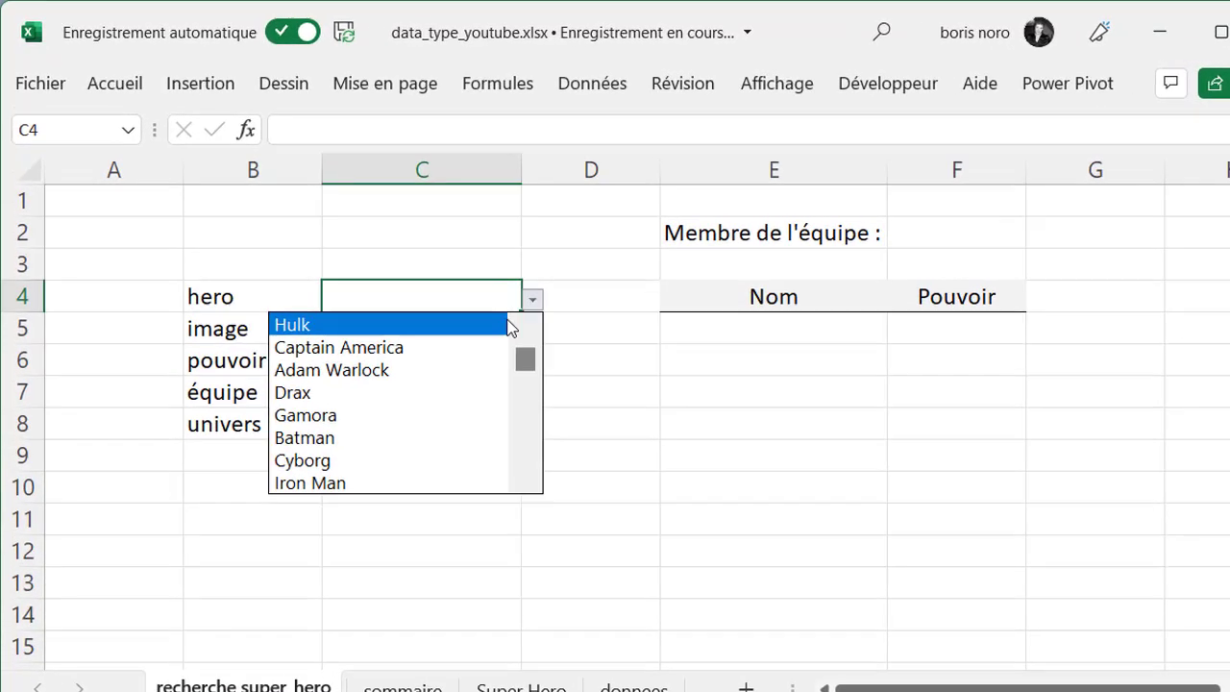
pyautogui.click(396, 425)
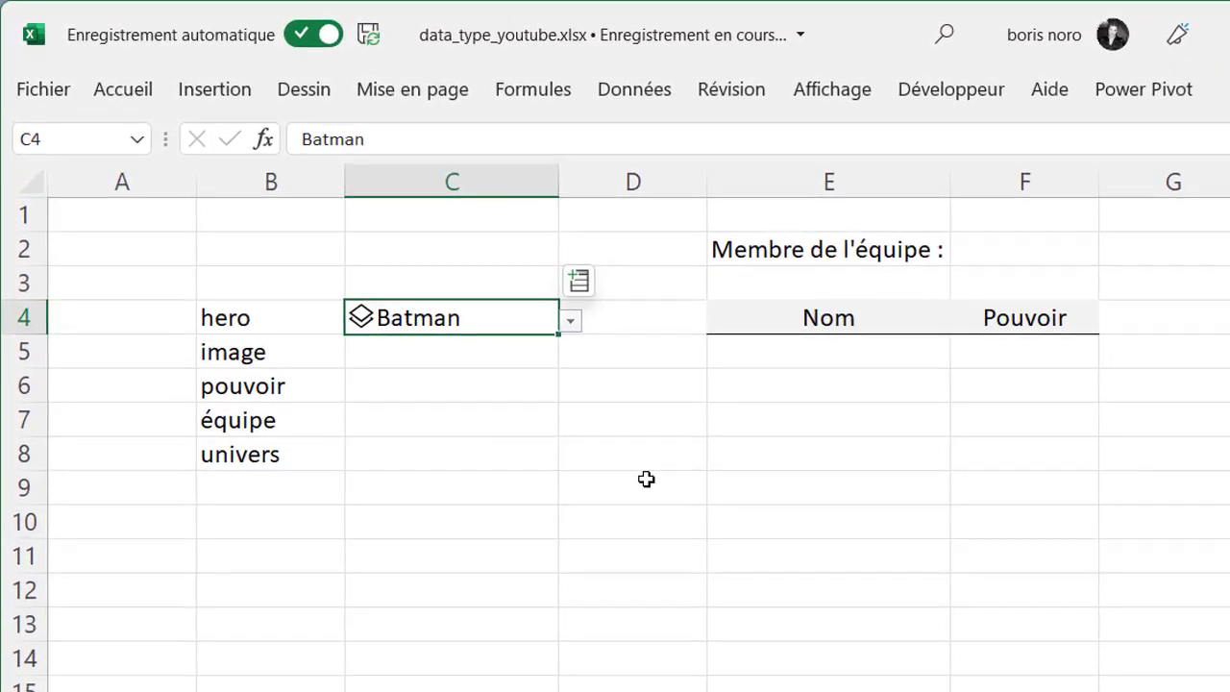
# Enter =C4.[super pouvoir] in C6, showing Batman's power Intelligence.
pyautogui.press('Return')
pyautogui.click(483, 384)
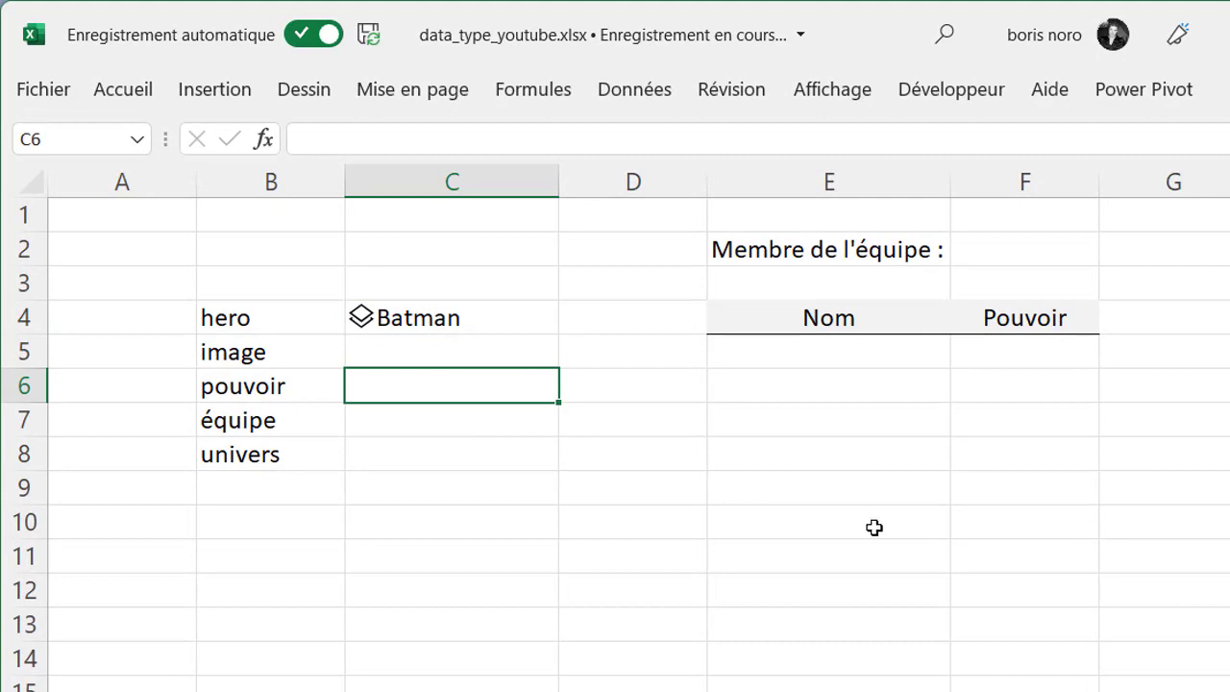
pyautogui.write('=')
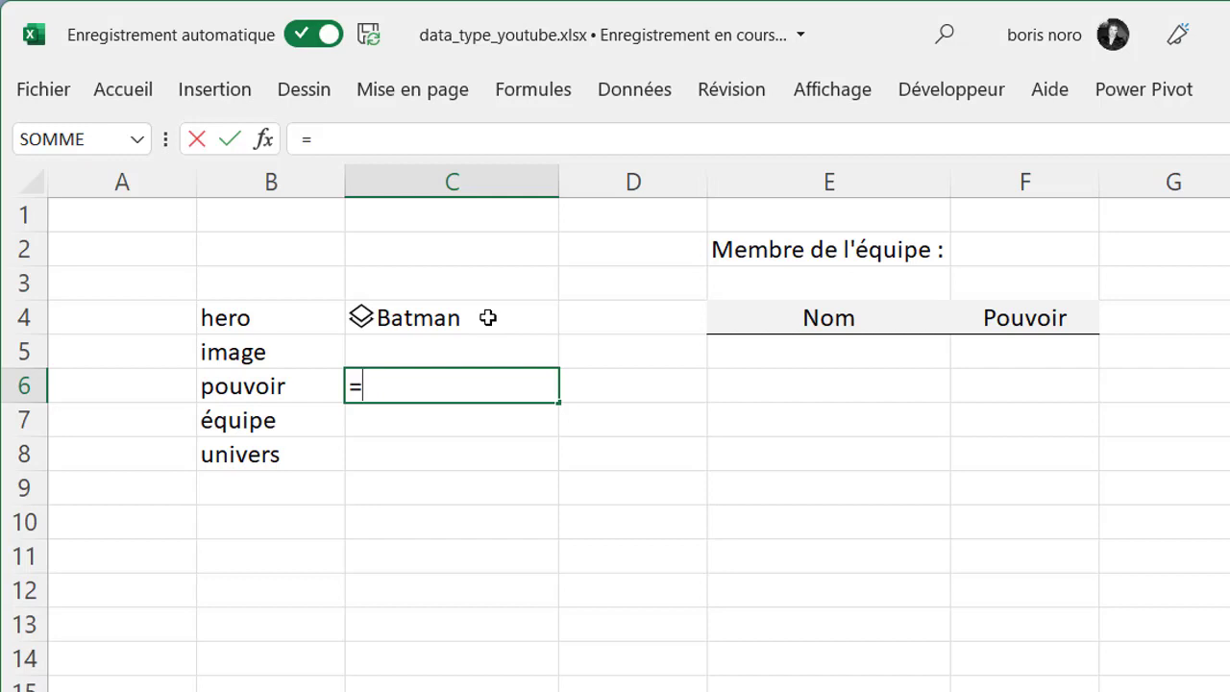
pyautogui.click(487, 318)
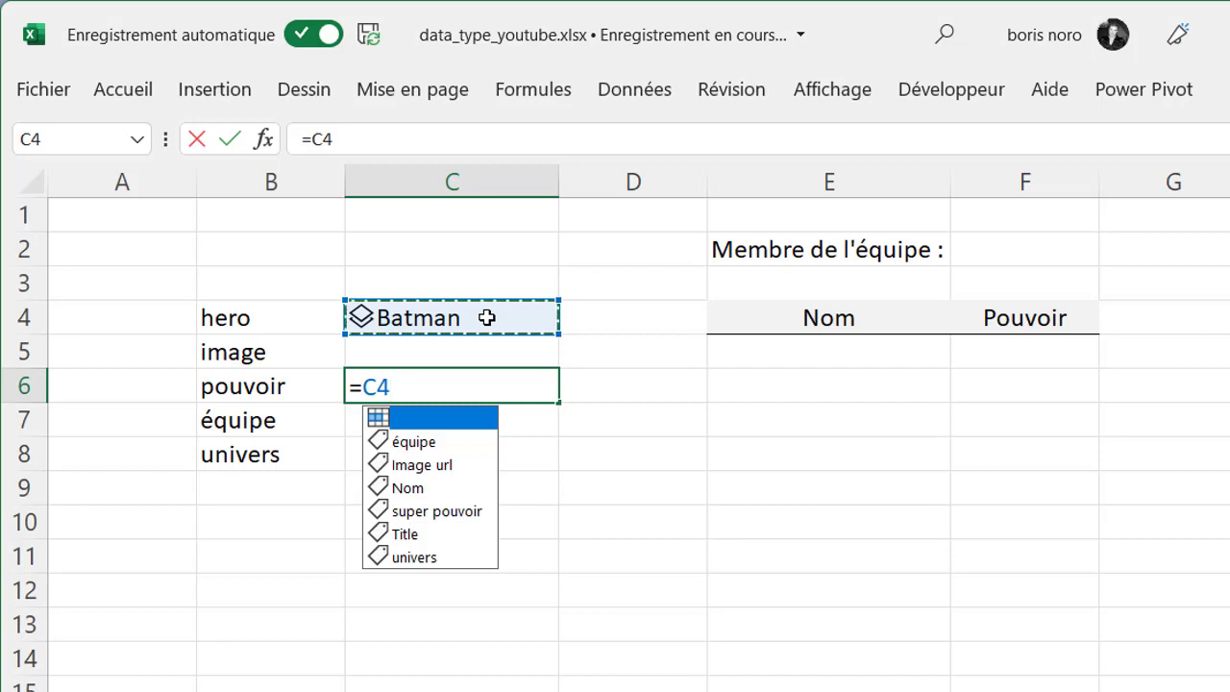
pyautogui.doubleClick(453, 519)
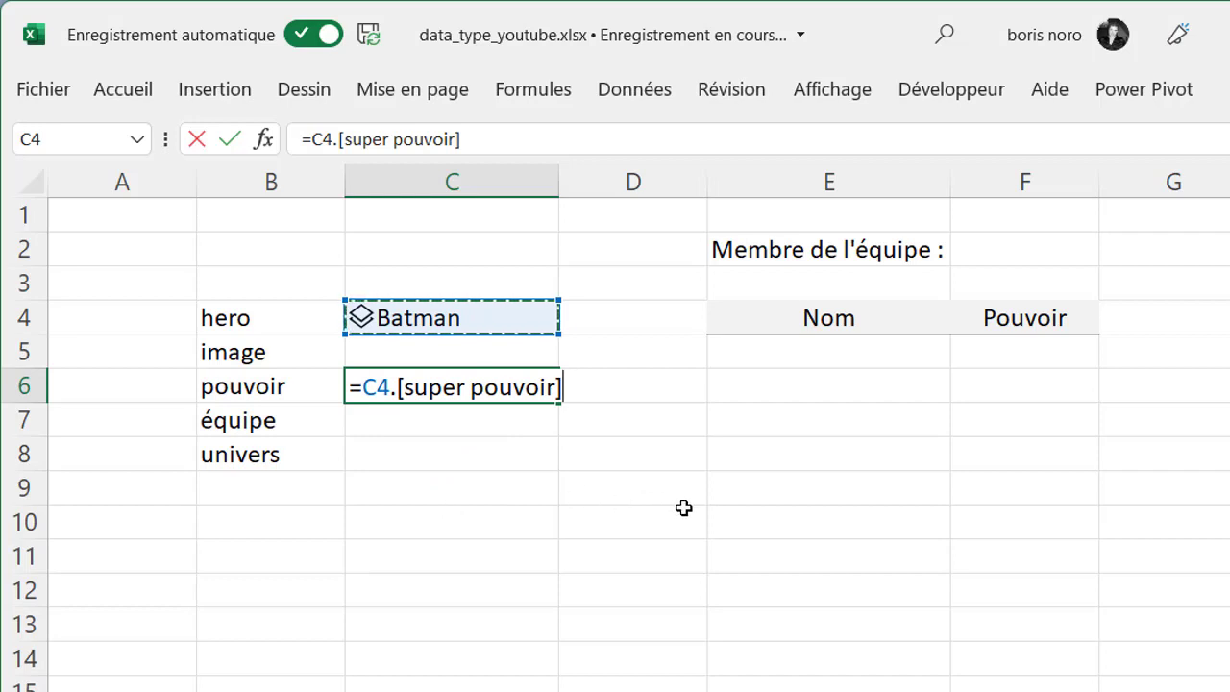
pyautogui.press('Return')
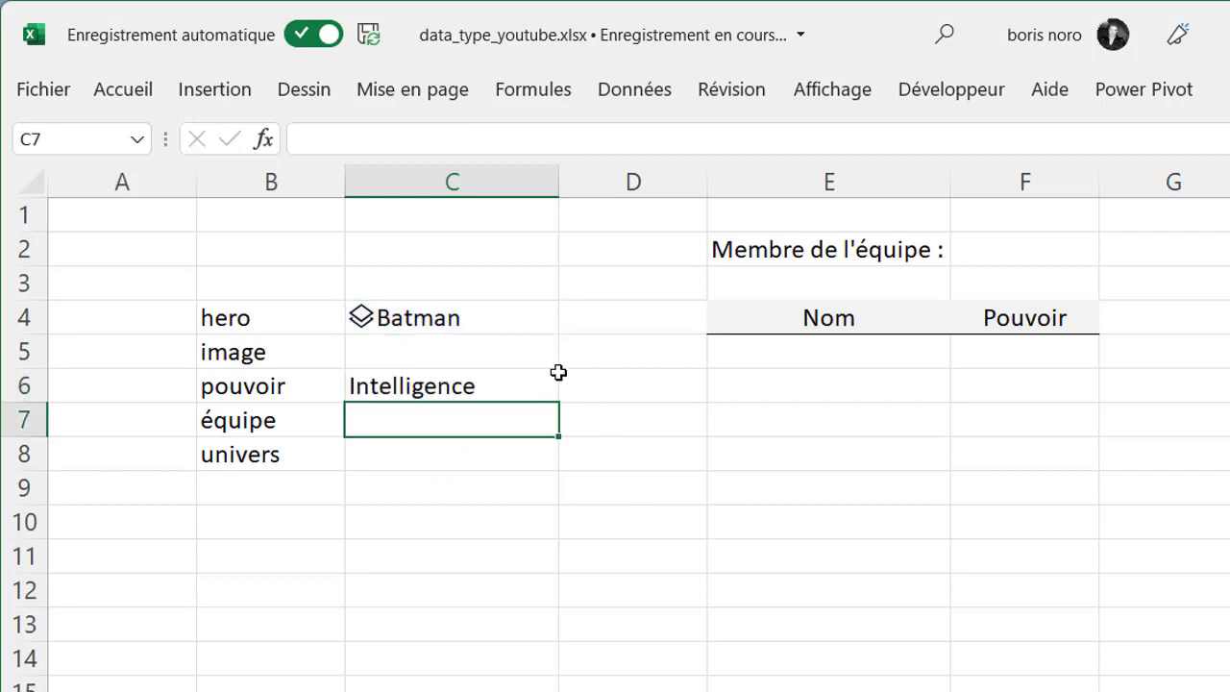
pyautogui.click(527, 313)
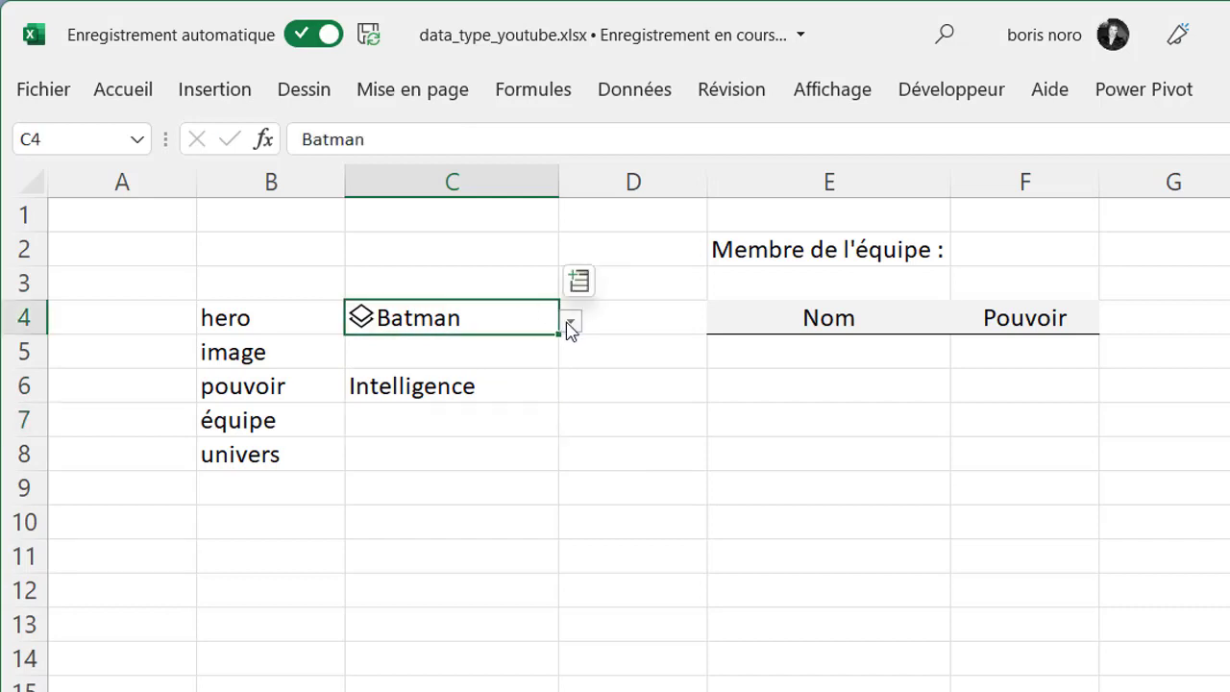
# Change the hero in C4 to Wanda Maximoff.
pyautogui.click(571, 323)
pyautogui.press('Escape')
pyautogui.click(735, 539)
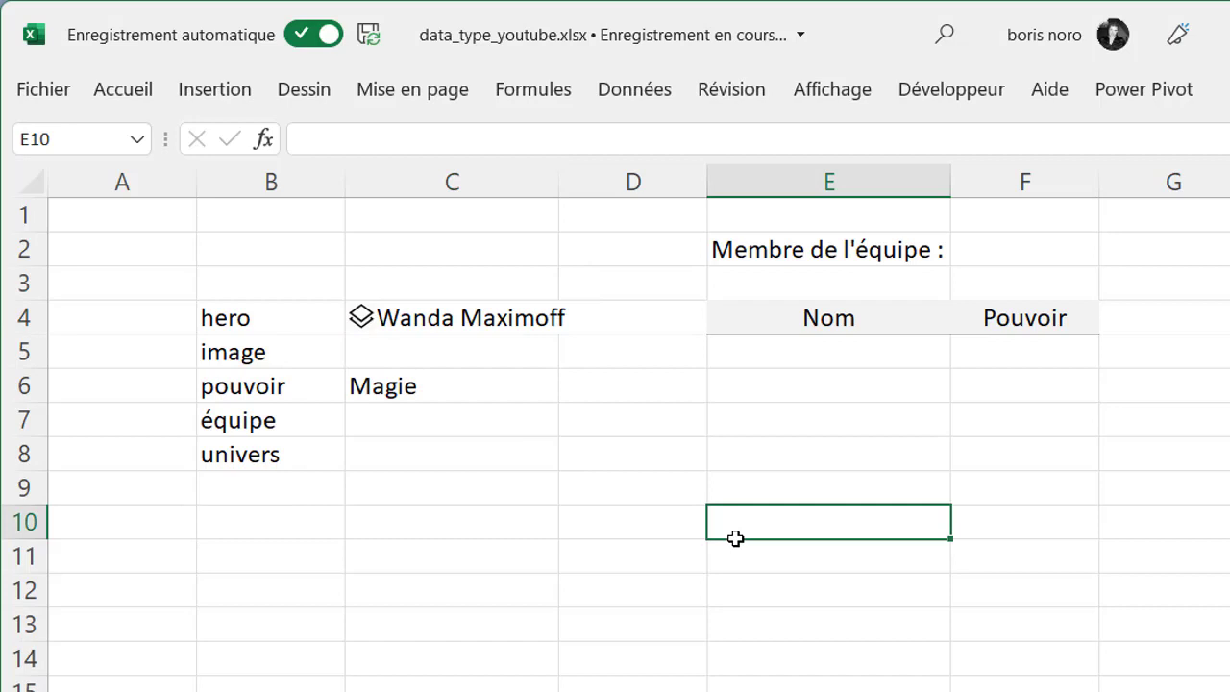
# Enter =C4.équipe in C7 and =C4.univers in C8, showing Avenger and marvel.
pyautogui.click(383, 422)
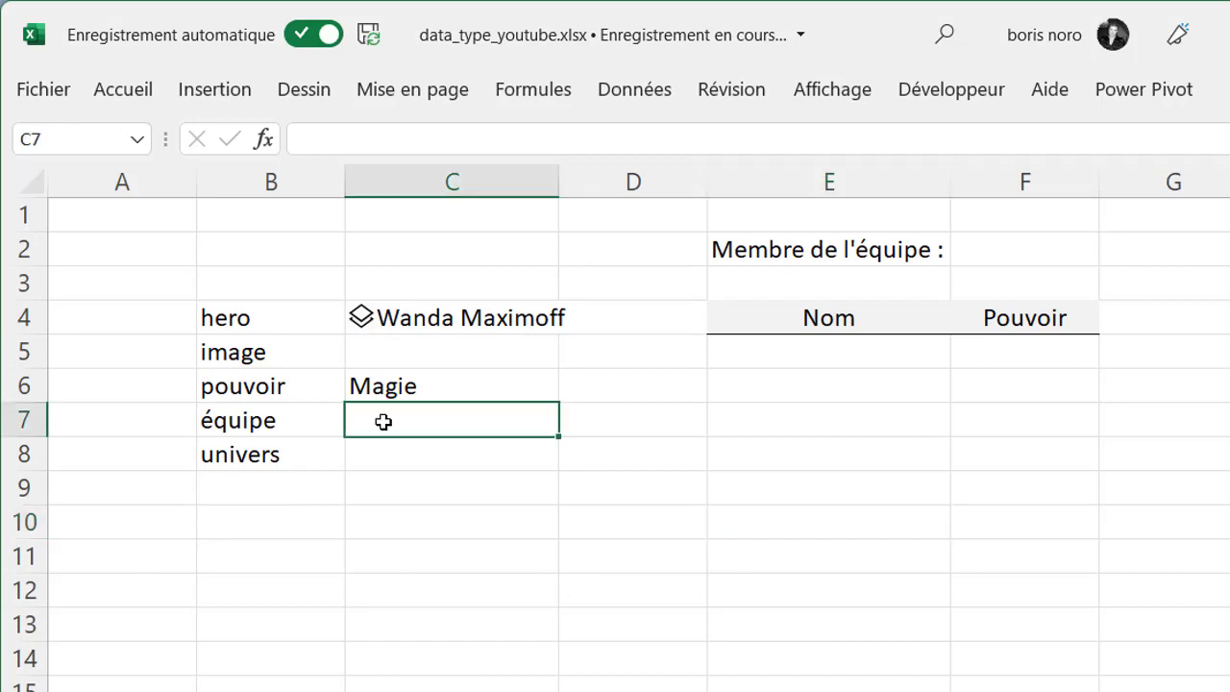
pyautogui.write('=')
pyautogui.press('Up')
pyautogui.press('Up')
pyautogui.press('Up')
pyautogui.click(402, 484)
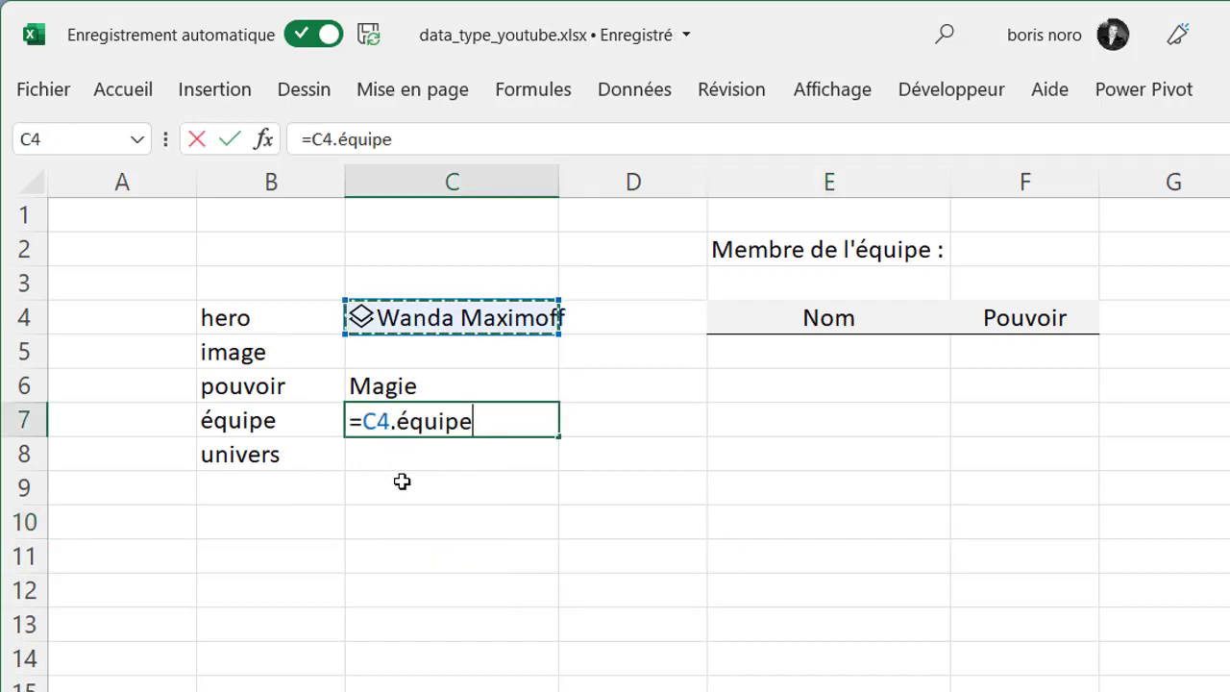
pyautogui.press('Return')
pyautogui.write('=')
pyautogui.press('Up')
pyautogui.press('Up')
pyautogui.press('Up')
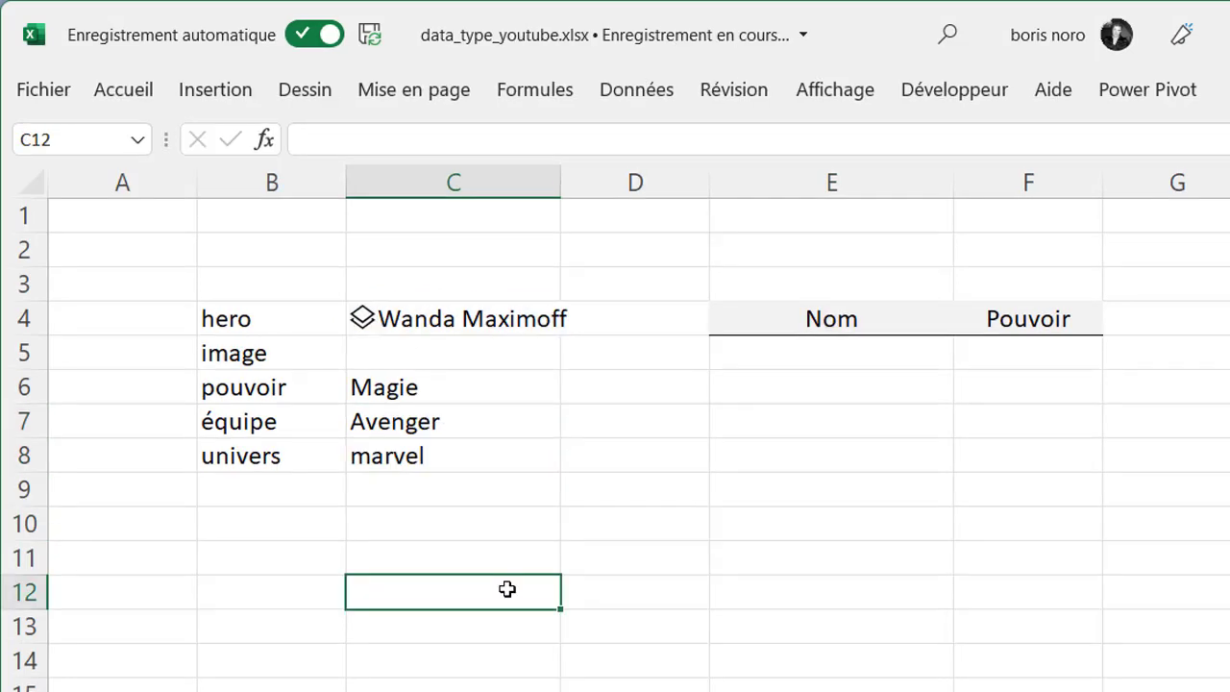
# Begin a =C4. formula in C5 for the hero's image.
pyautogui.click(477, 356)
pyautogui.write('=')
pyautogui.click(427, 317)
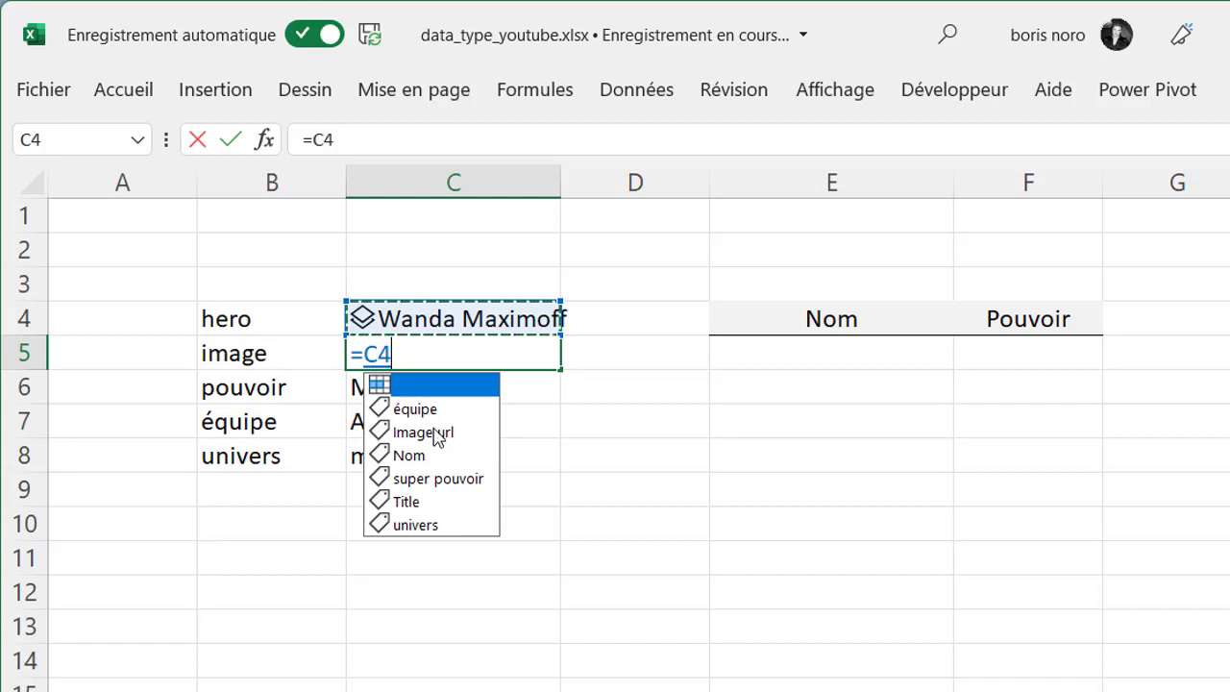
# Set C5 to =LIEN_HYPERTEXTE(C4.[Image url];"lien") for a clickable image link.
pyautogui.doubleClick(432, 433)
pyautogui.press('Return')
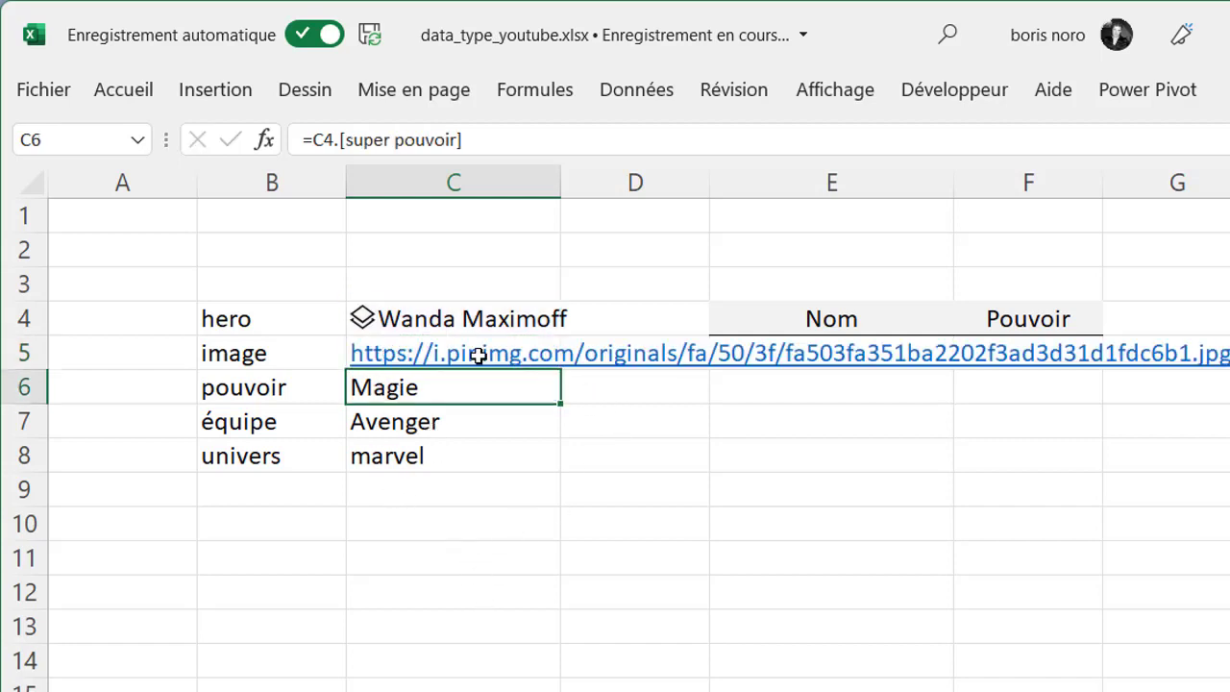
pyautogui.click(380, 352)
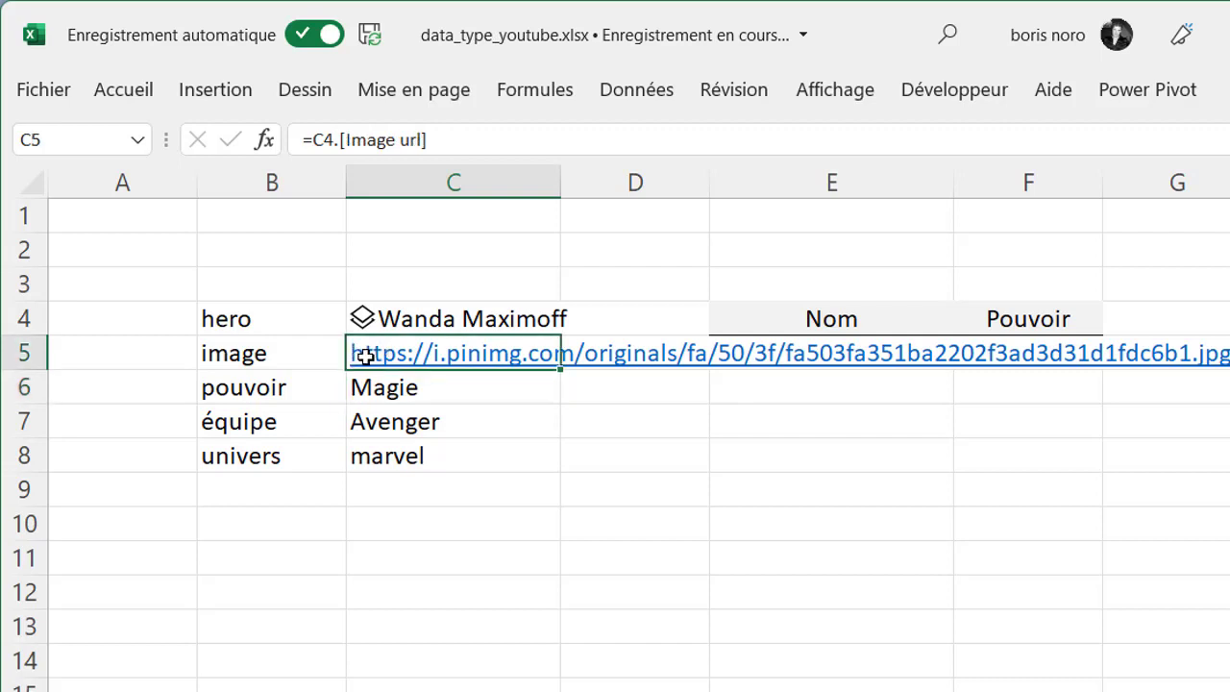
pyautogui.doubleClick(361, 354)
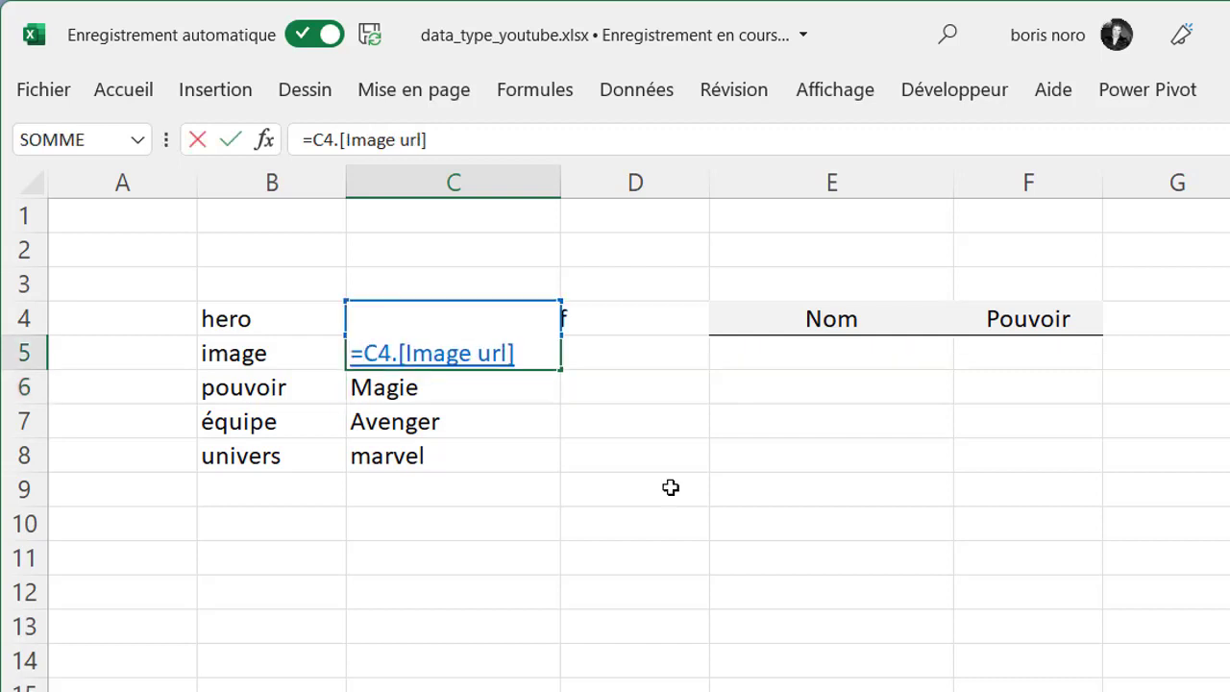
pyautogui.write('li')
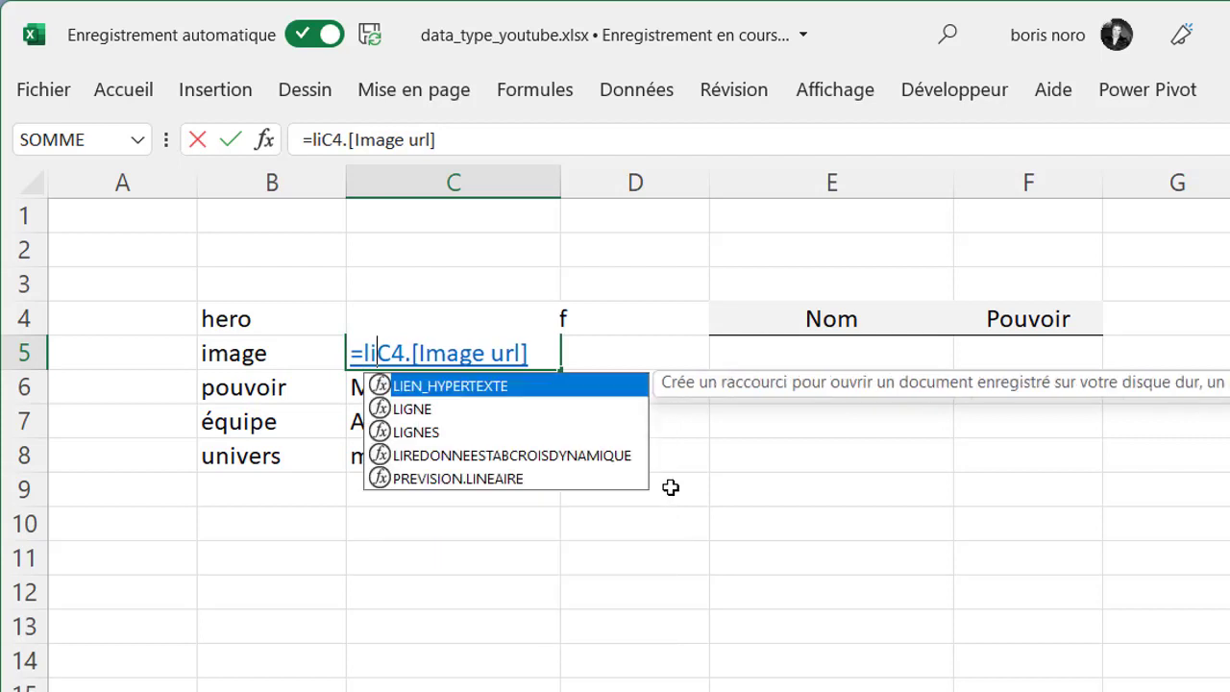
pyautogui.doubleClick(483, 401)
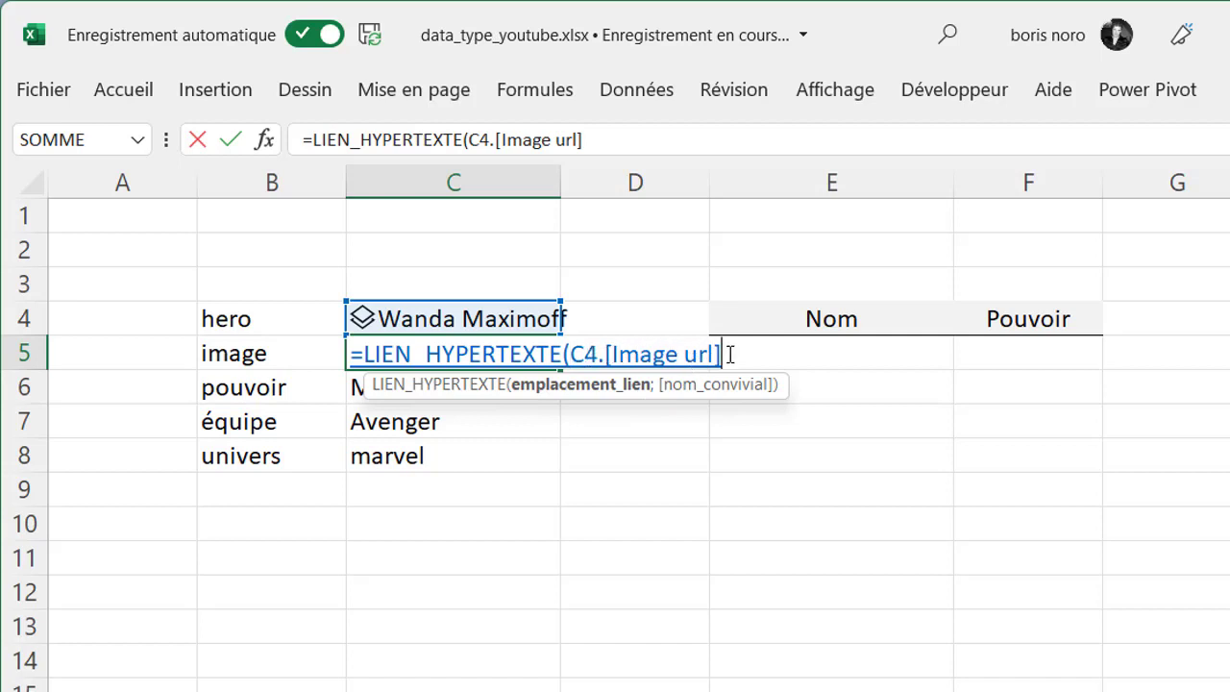
pyautogui.write(';')
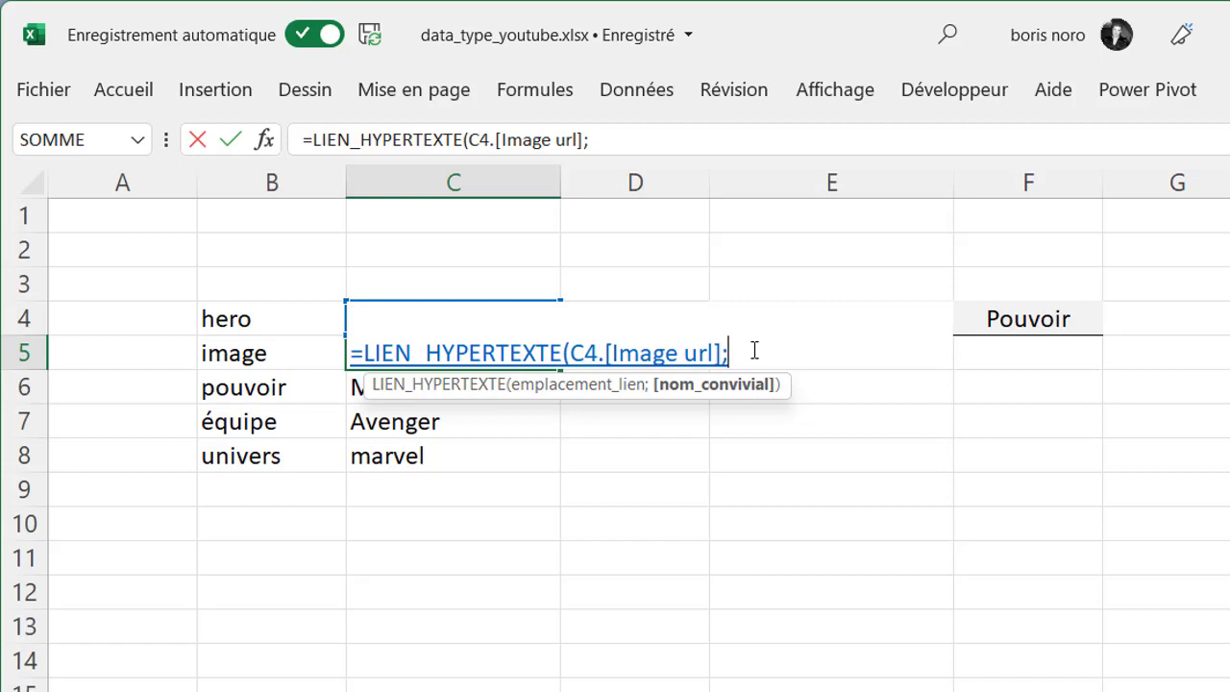
pyautogui.write('"lien')
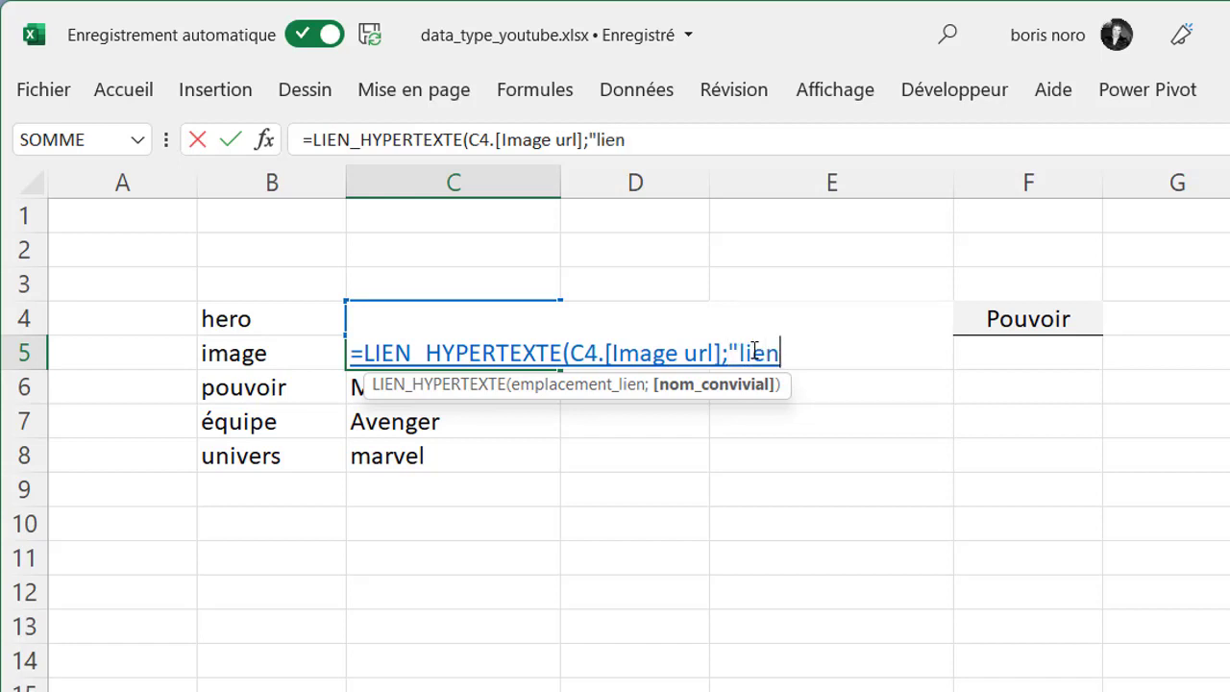
pyautogui.write('")')
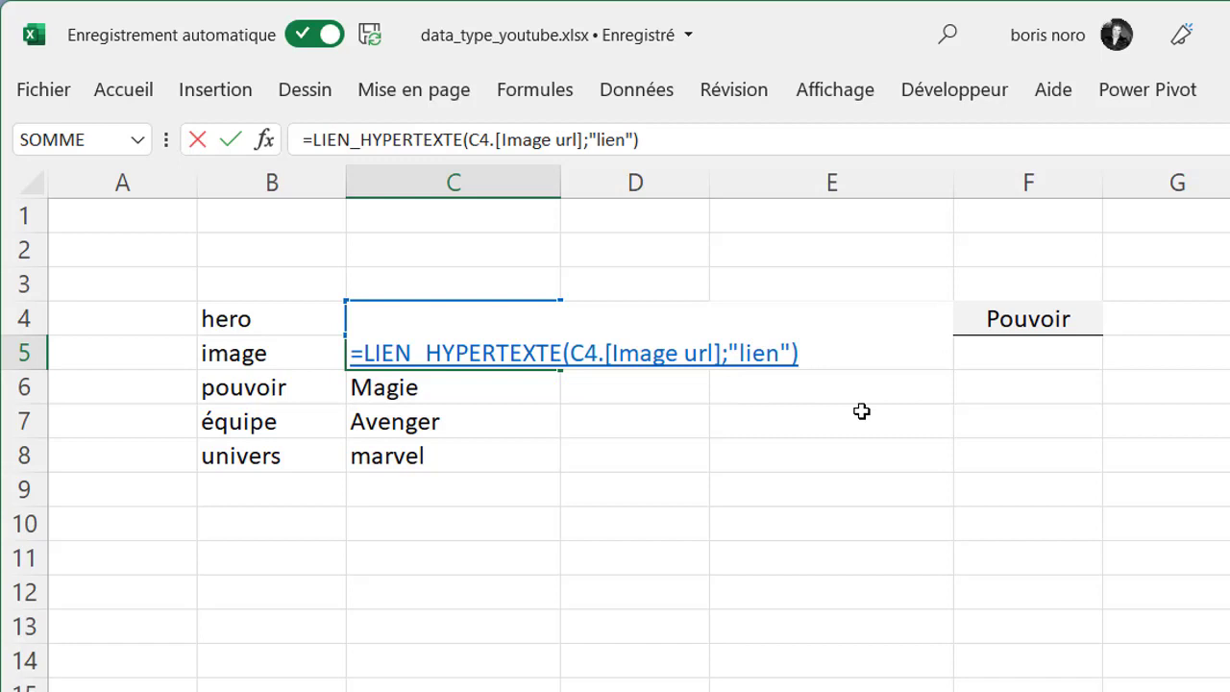
pyautogui.press('Return')
pyautogui.press('Down')
pyautogui.press('Down')
pyautogui.press('Down')
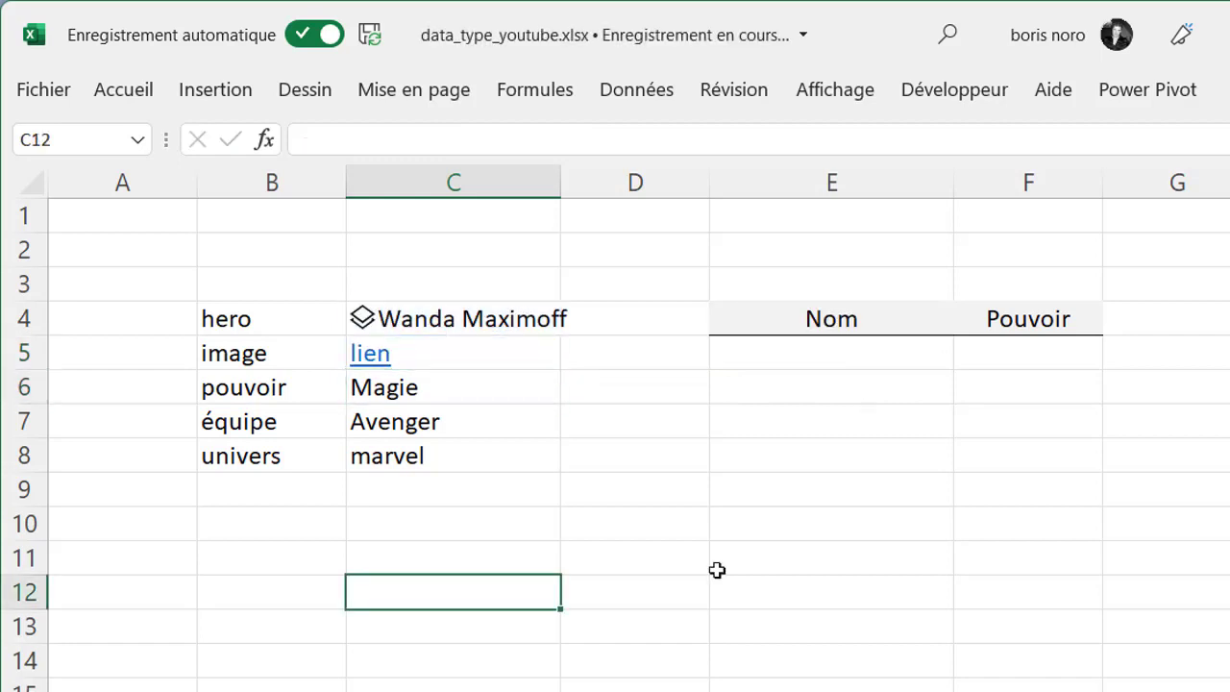
# Change the hero in C4 to Vision, previewing the hero image link before and after.
pyautogui.click(373, 370)
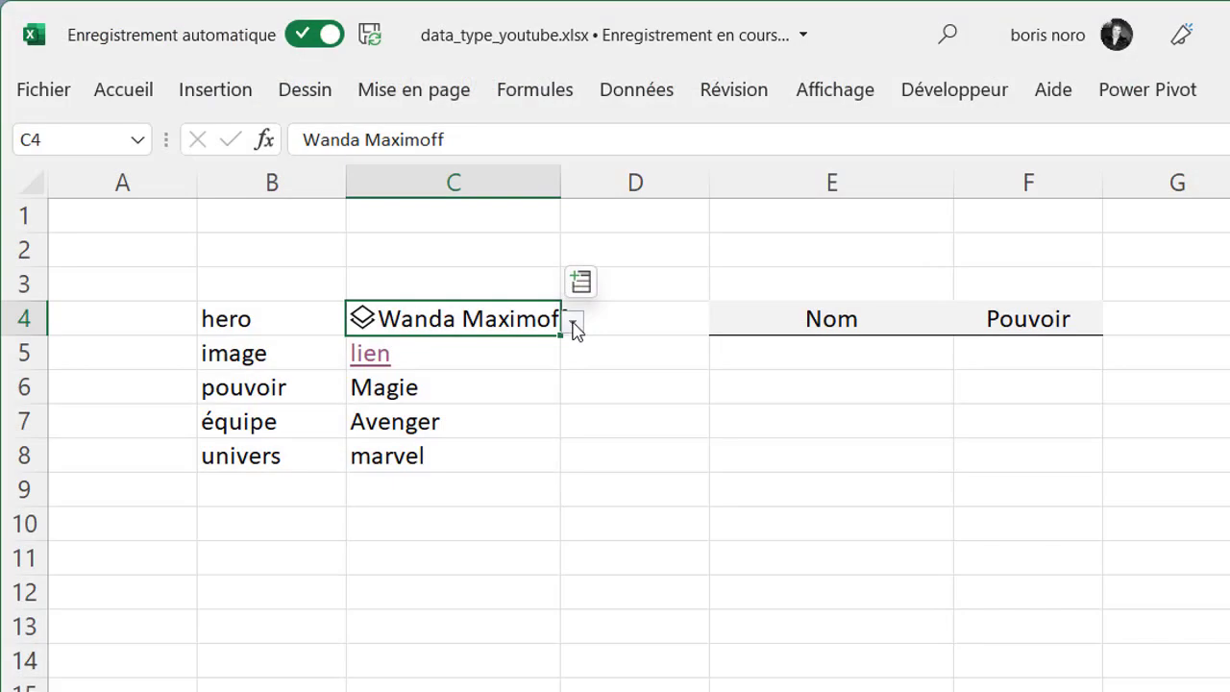
pyautogui.click(572, 322)
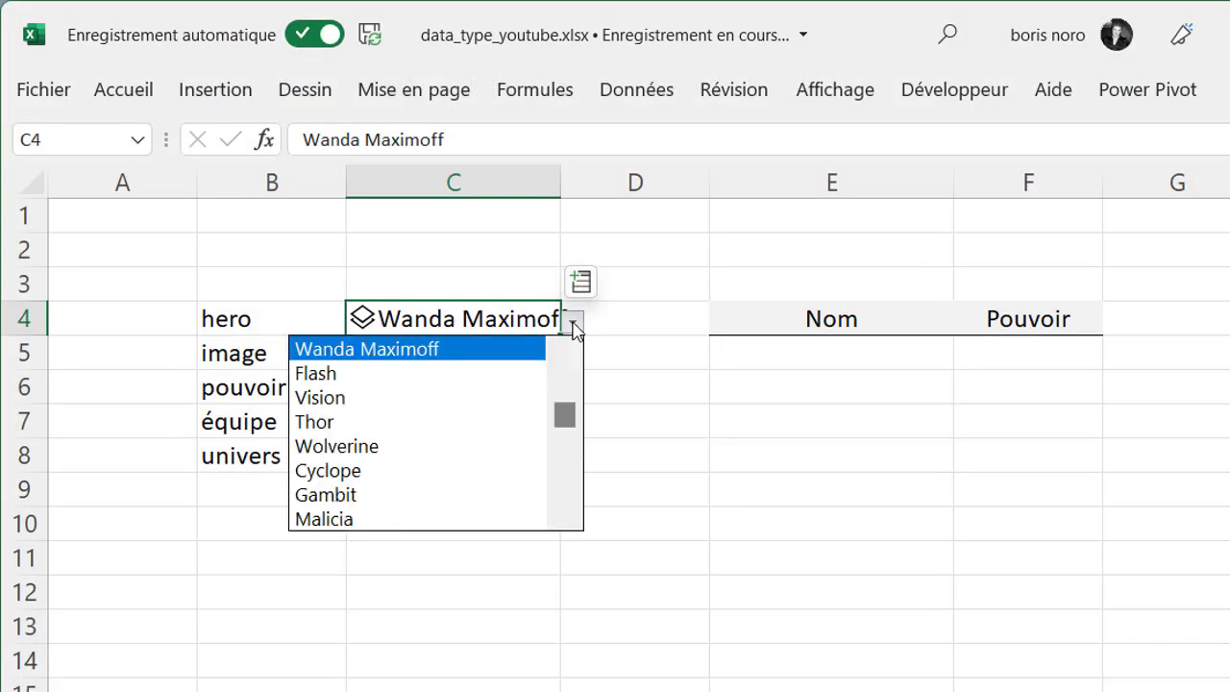
pyautogui.click(493, 399)
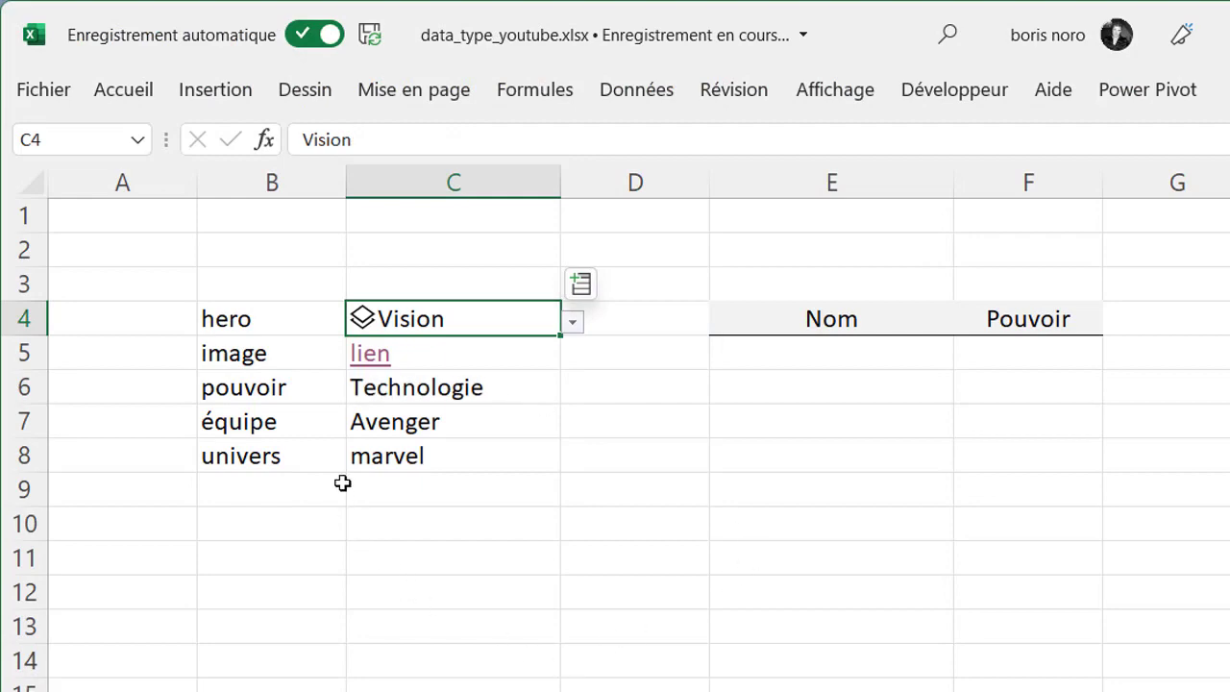
pyautogui.click(371, 365)
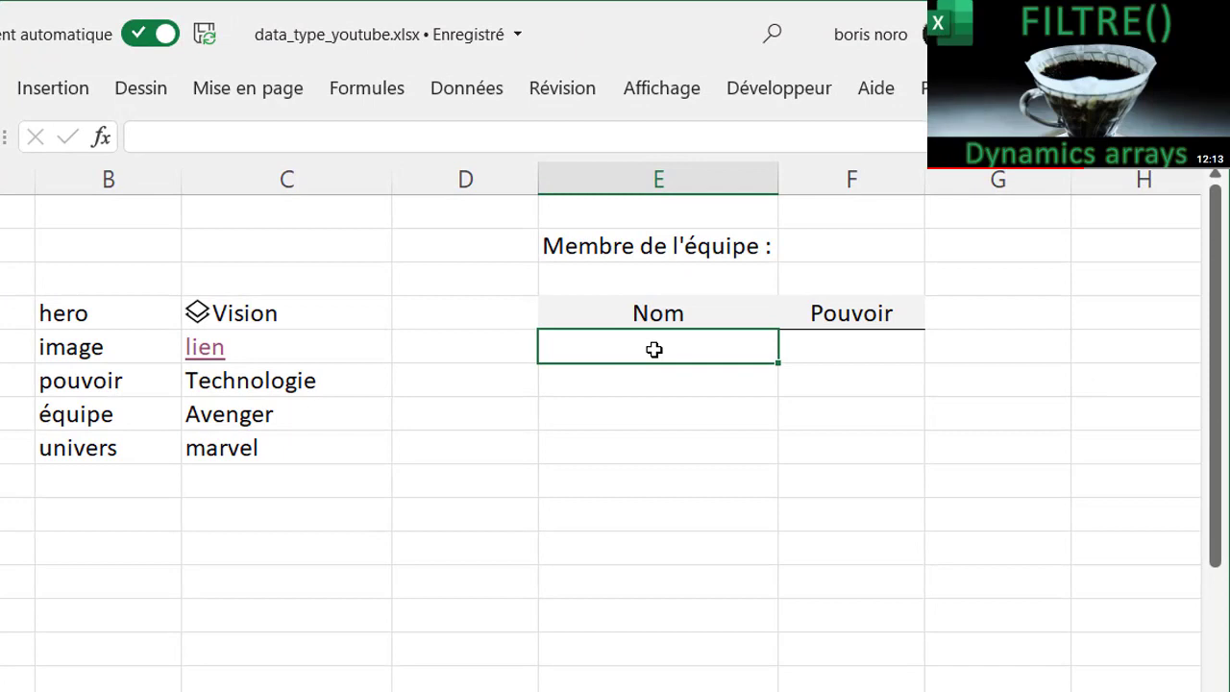
# In E5, start =FILTRE returning Super_Hero[Supp].Nom as the names to list.
pyautogui.write('=fi')
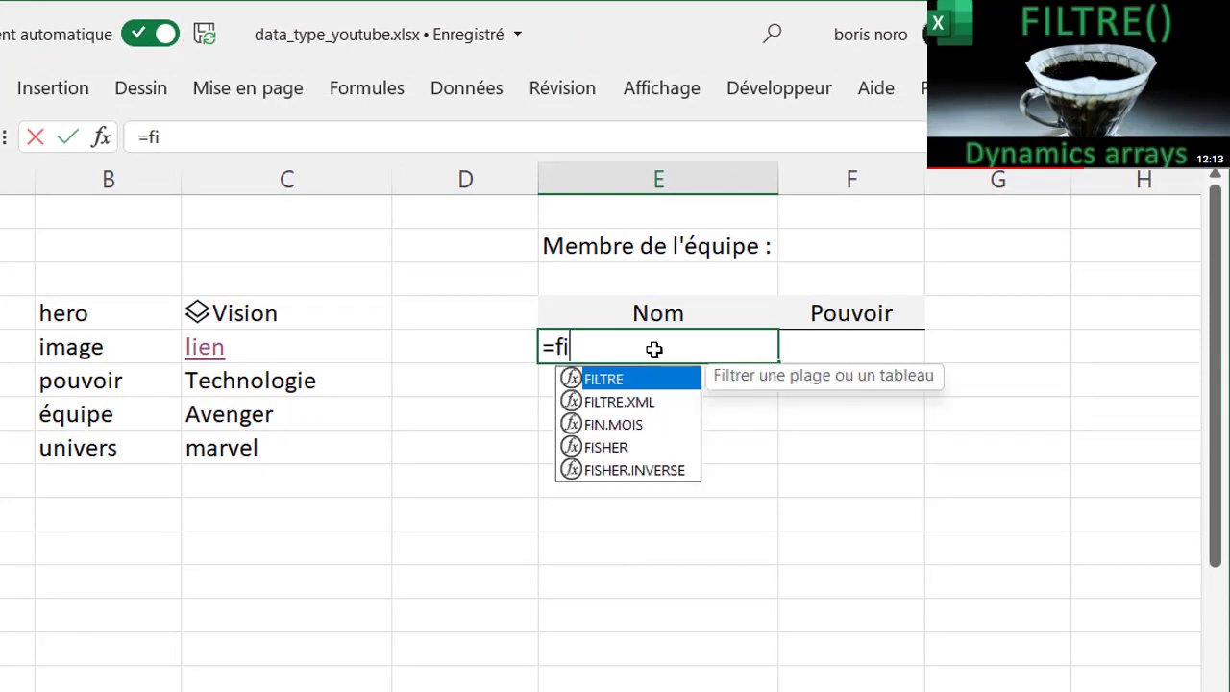
pyautogui.write('l')
pyautogui.press('Tab')
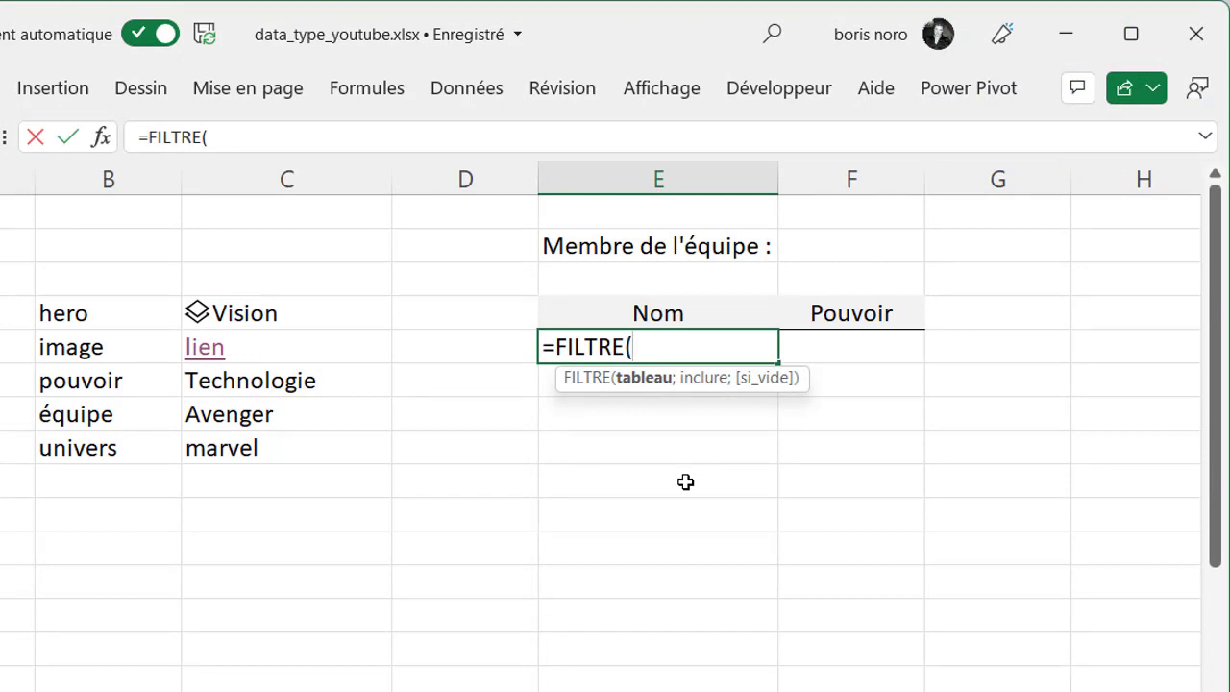
pyautogui.write('su')
pyautogui.doubleClick(681, 443)
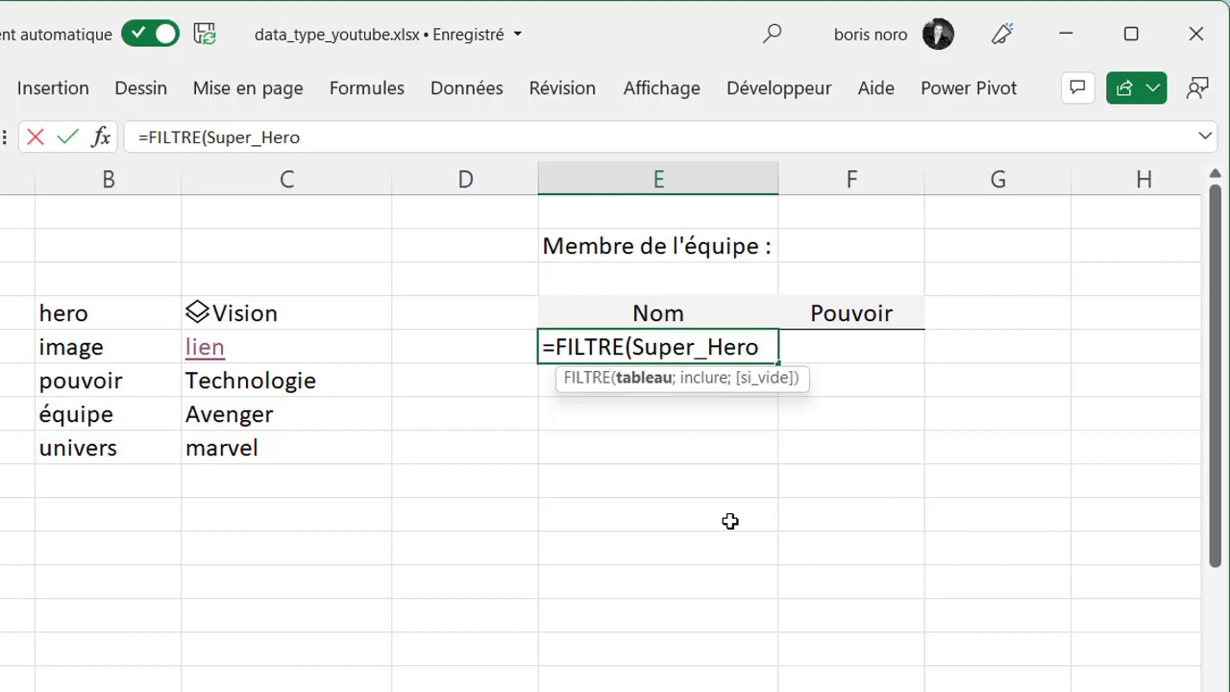
pyautogui.write('[')
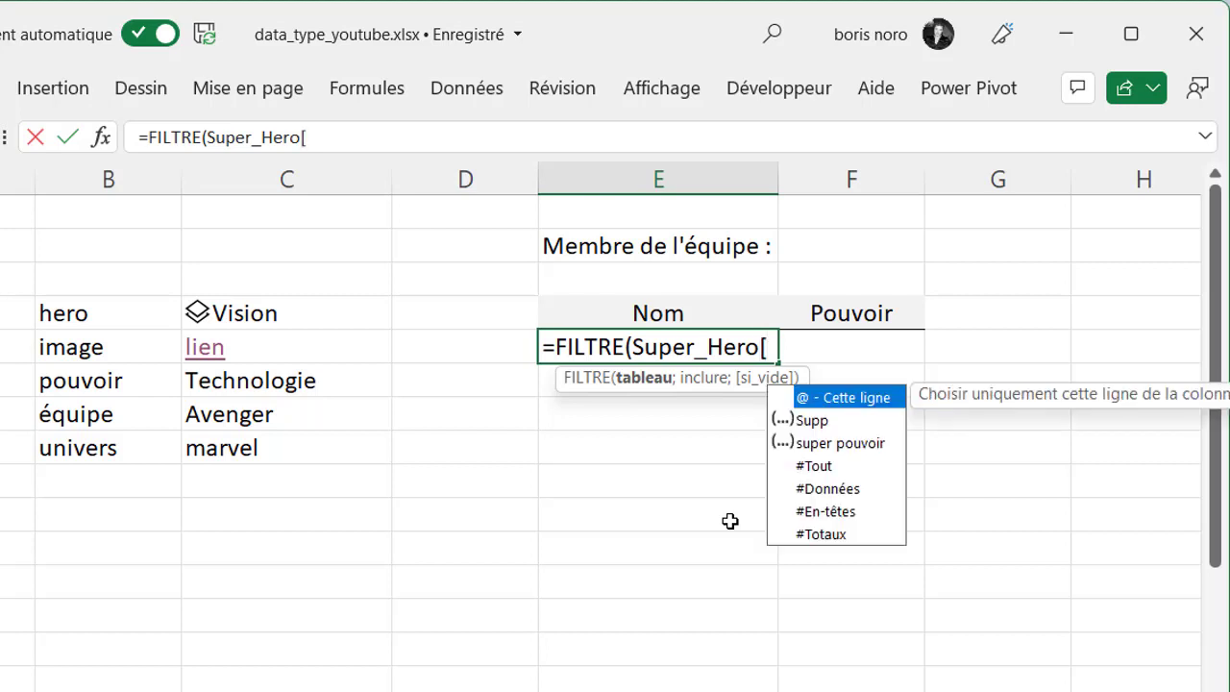
pyautogui.doubleClick(817, 422)
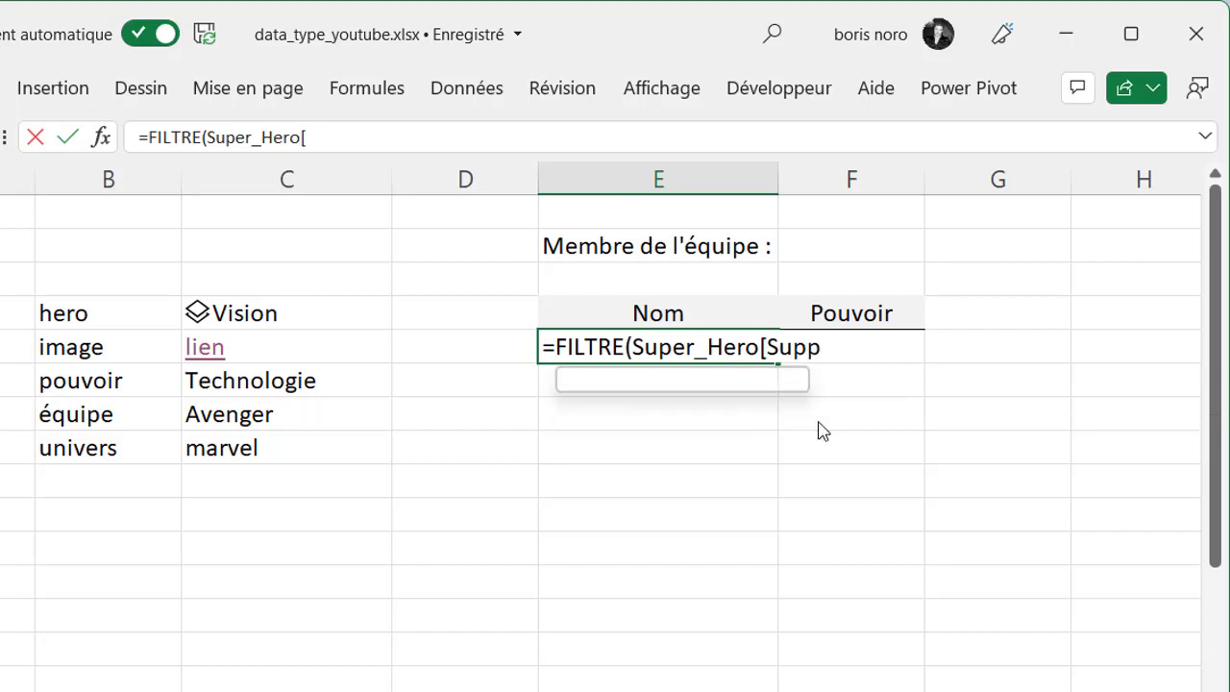
pyautogui.write(']')
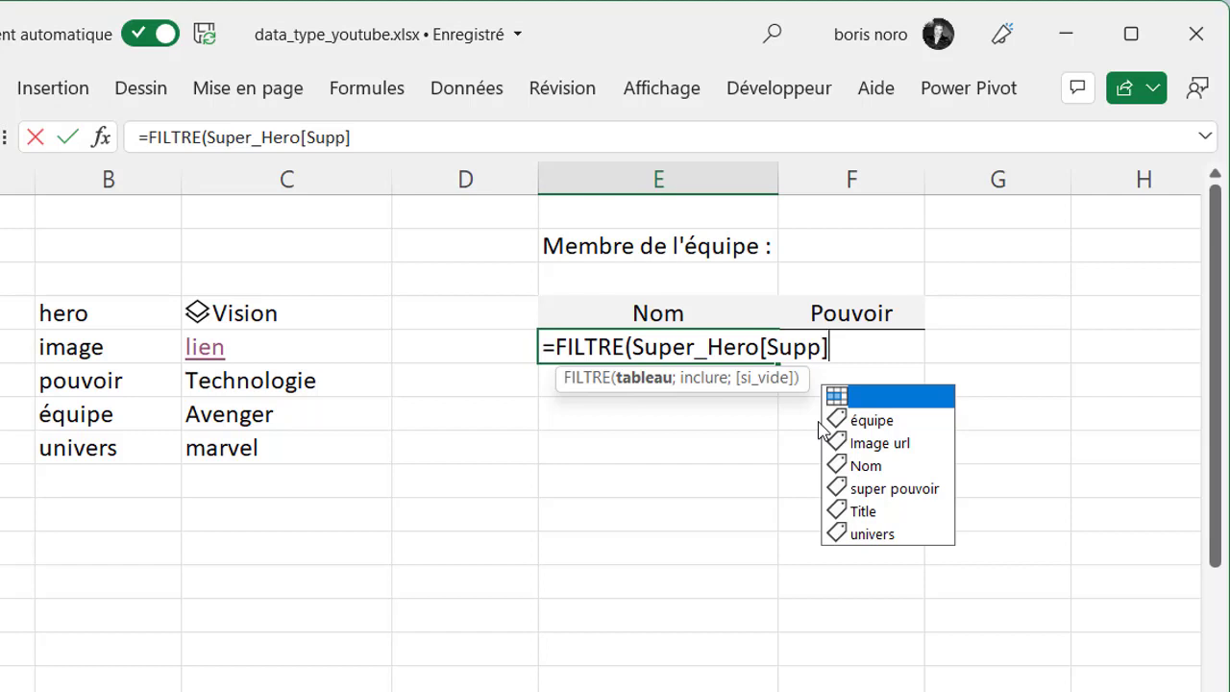
pyautogui.doubleClick(873, 469)
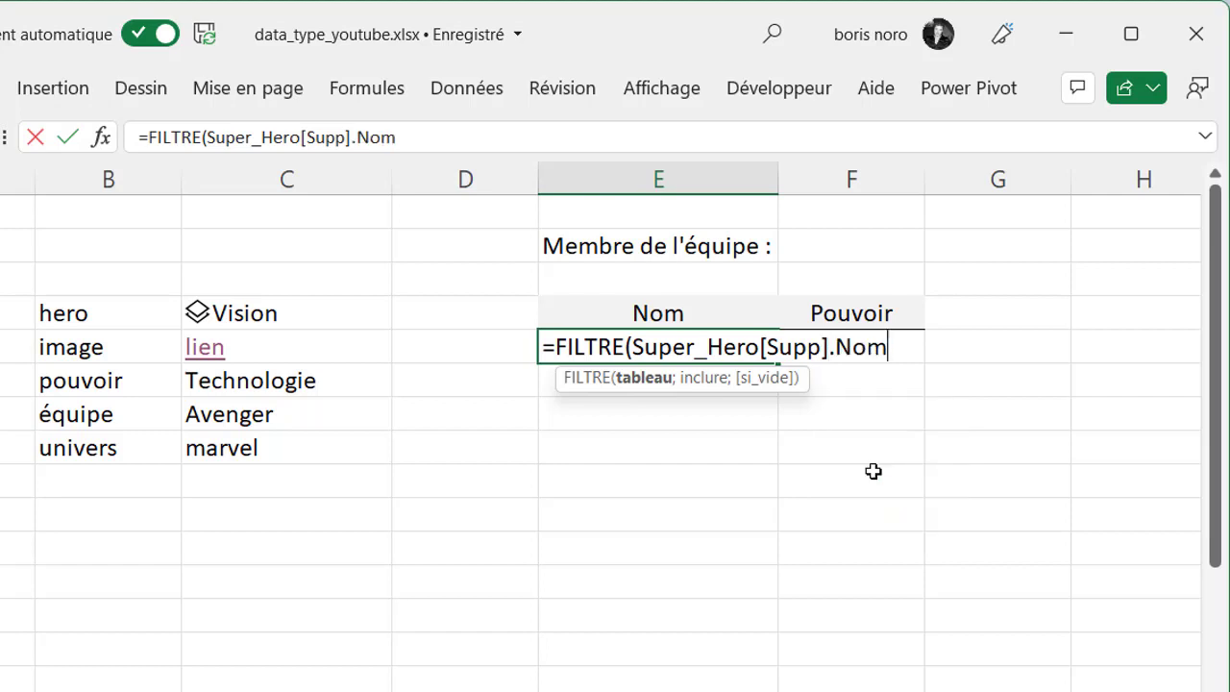
pyautogui.write(';')
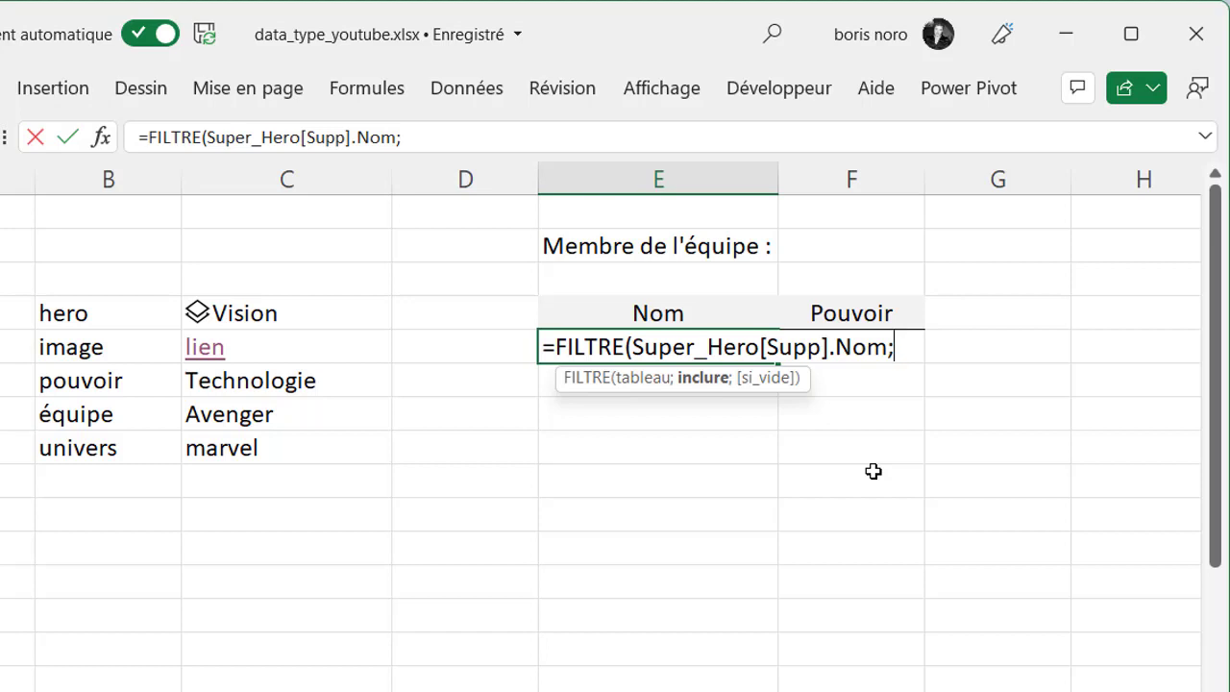
# Add the condition Super_Hero[Supp].équipe=C7 and close the FILTRE formula.
pyautogui.write('su')
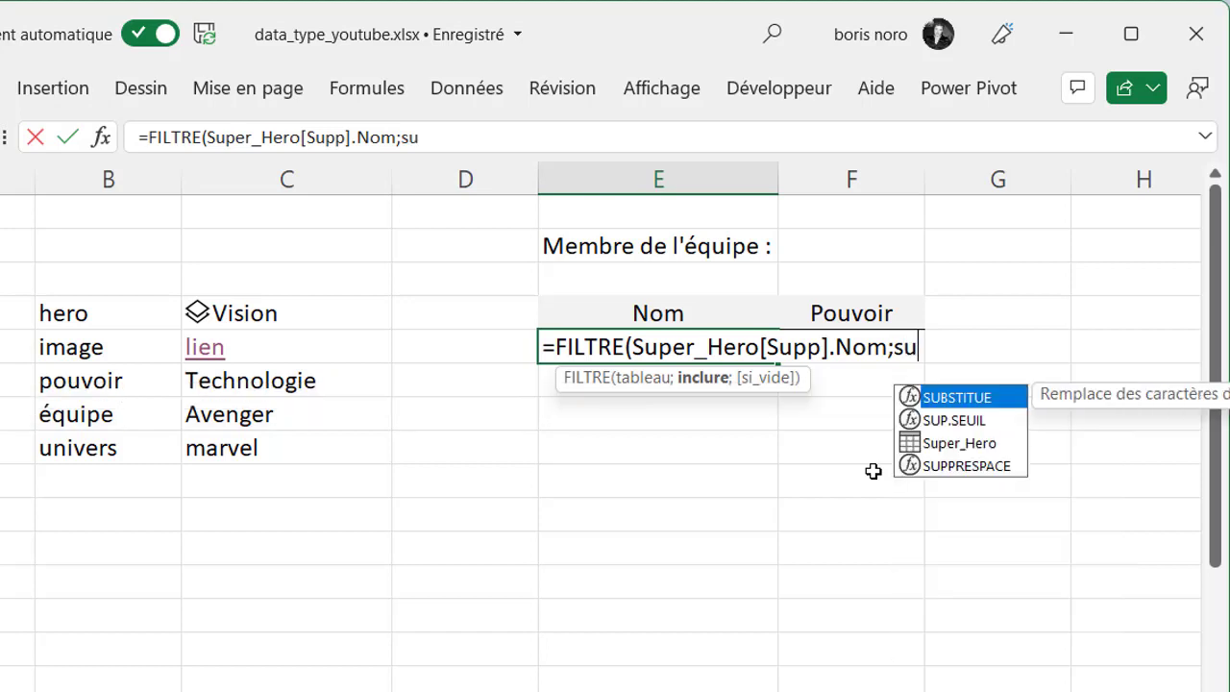
pyautogui.doubleClick(945, 443)
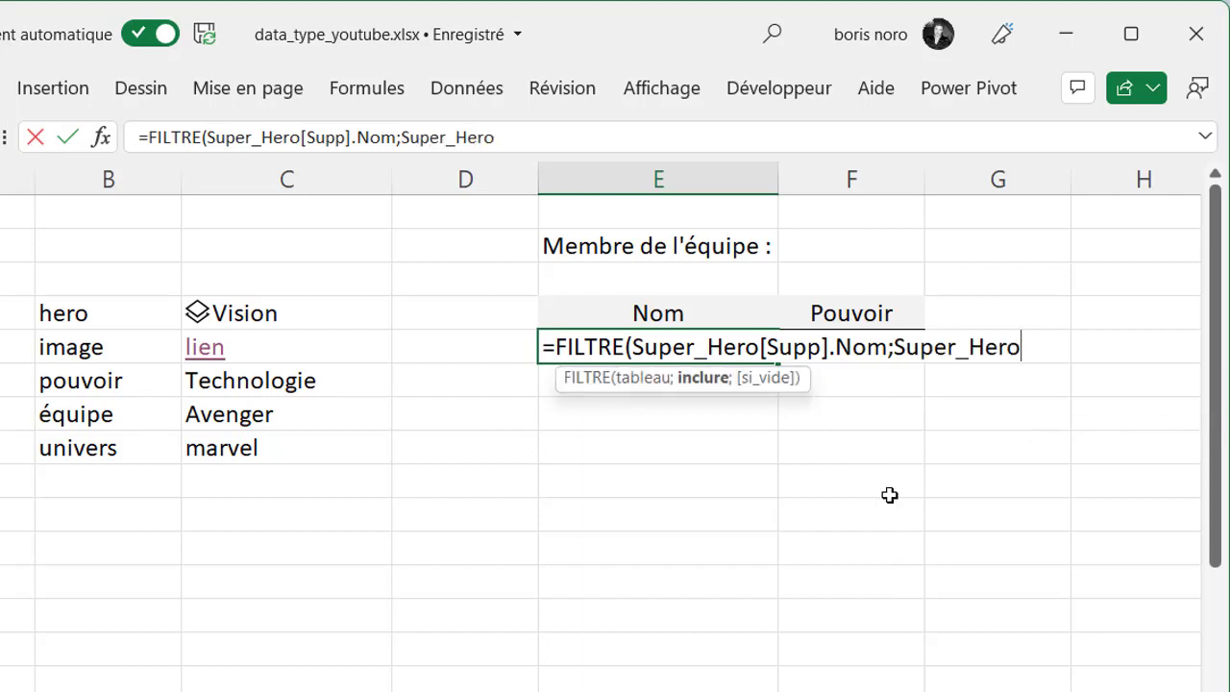
pyautogui.write('[')
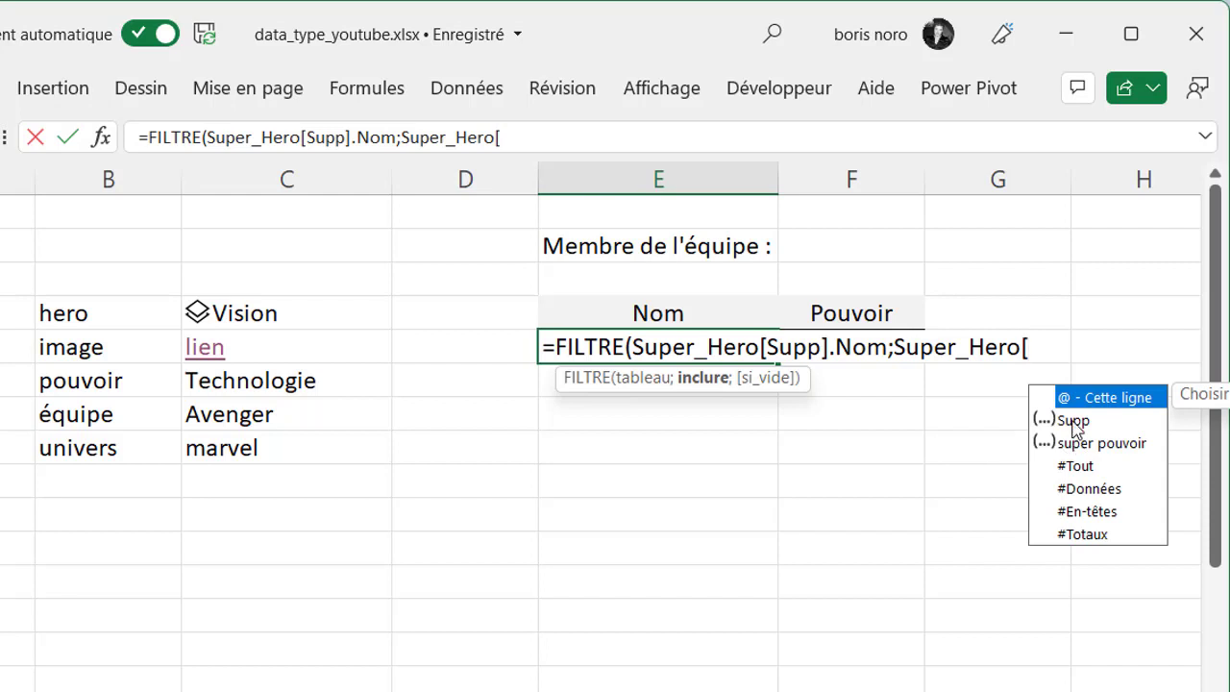
pyautogui.doubleClick(1064, 421)
pyautogui.write(']')
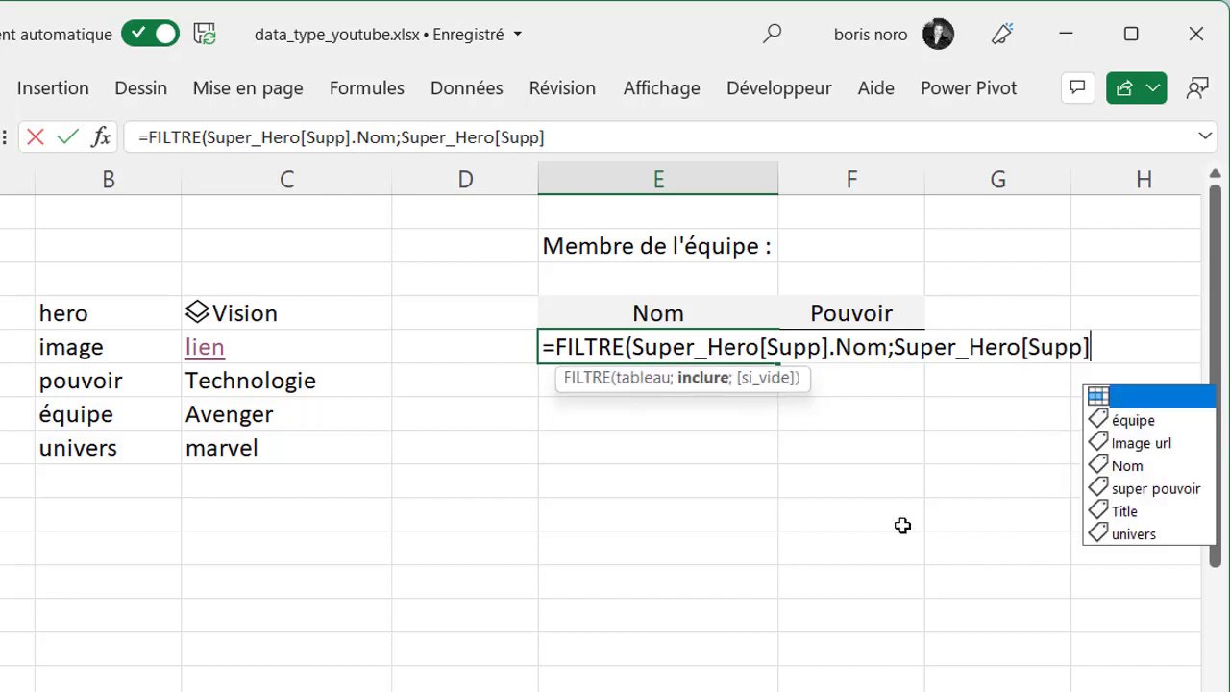
pyautogui.doubleClick(1115, 422)
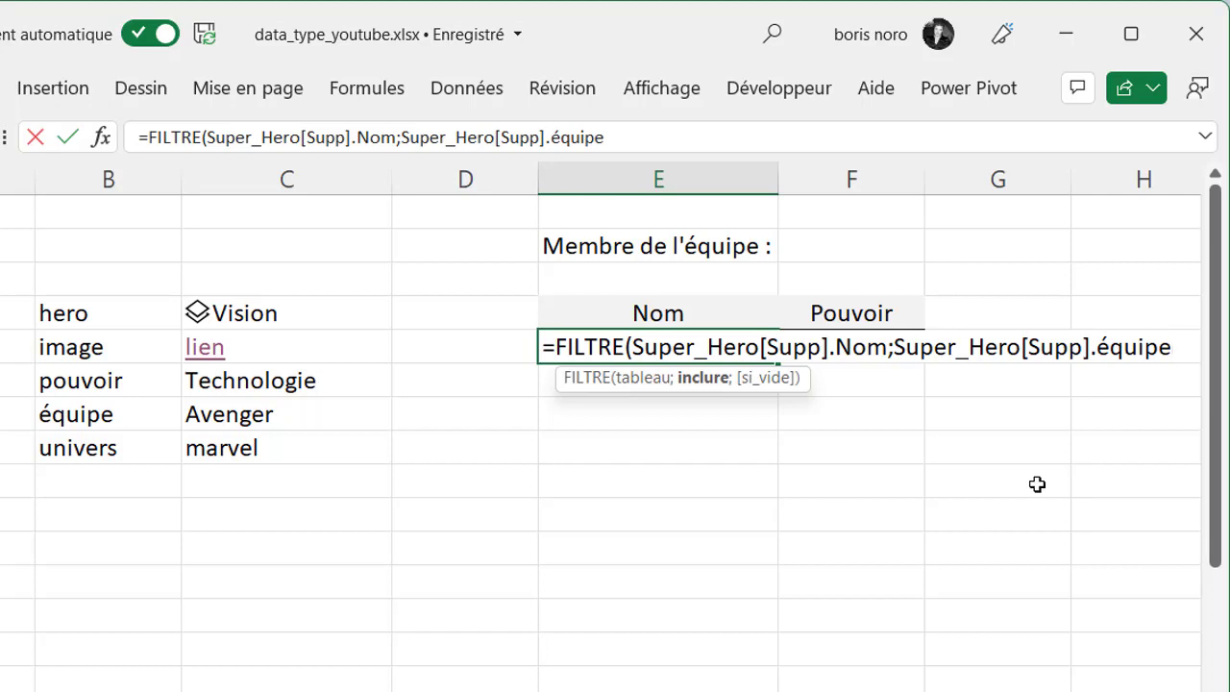
pyautogui.write('=')
pyautogui.click(290, 416)
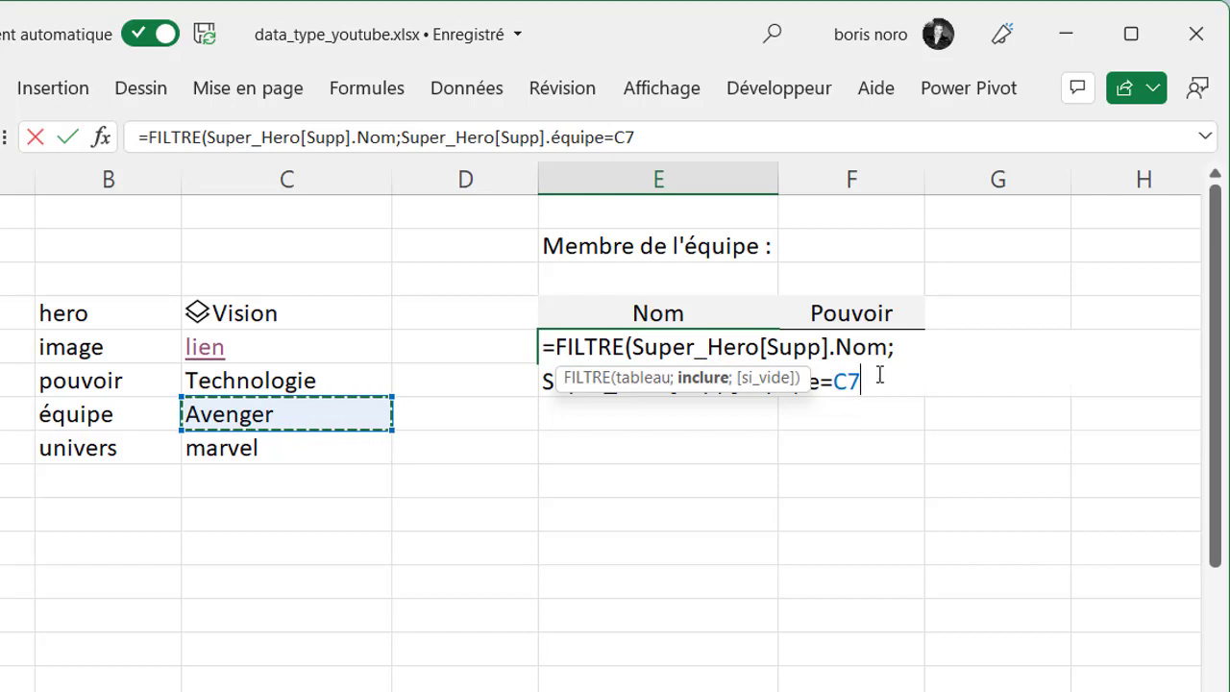
pyautogui.write(')')
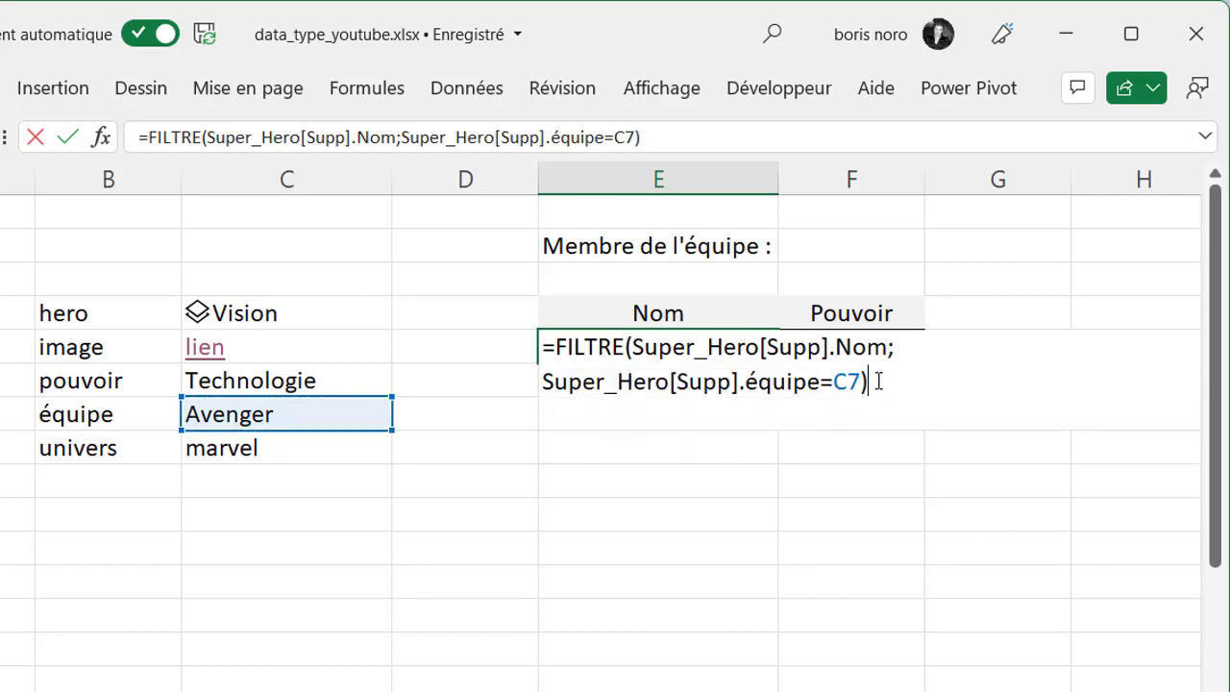
pyautogui.press('Return')
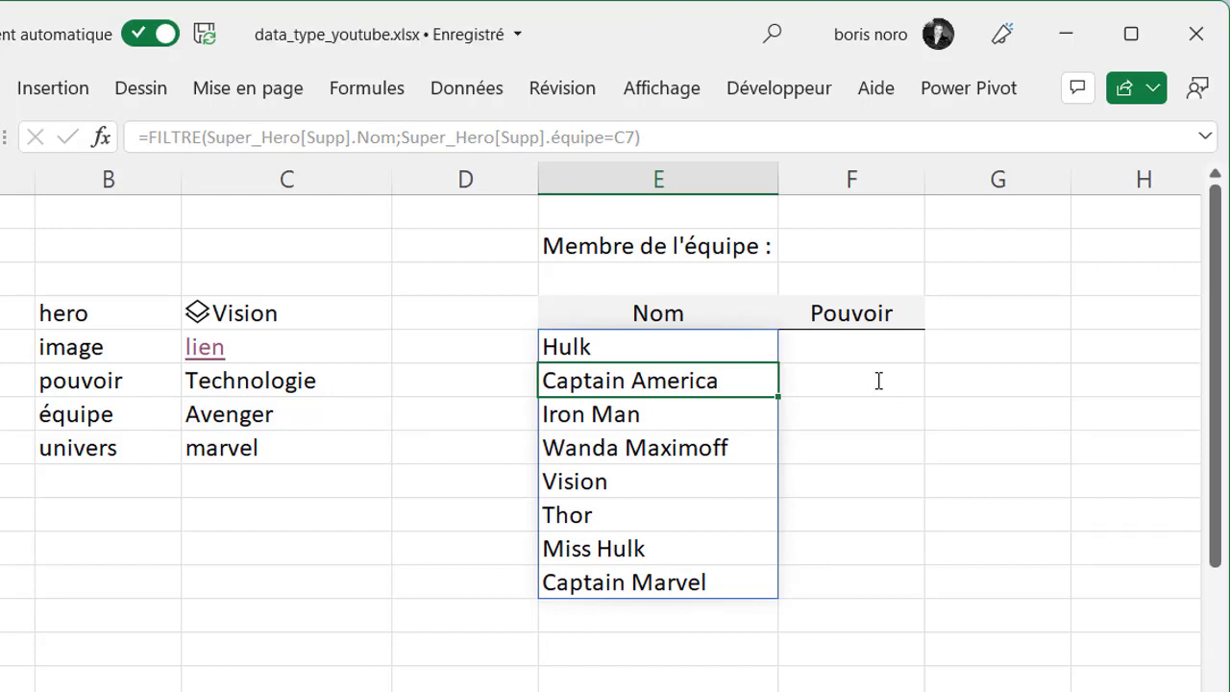
pyautogui.click(349, 316)
pyautogui.click(403, 318)
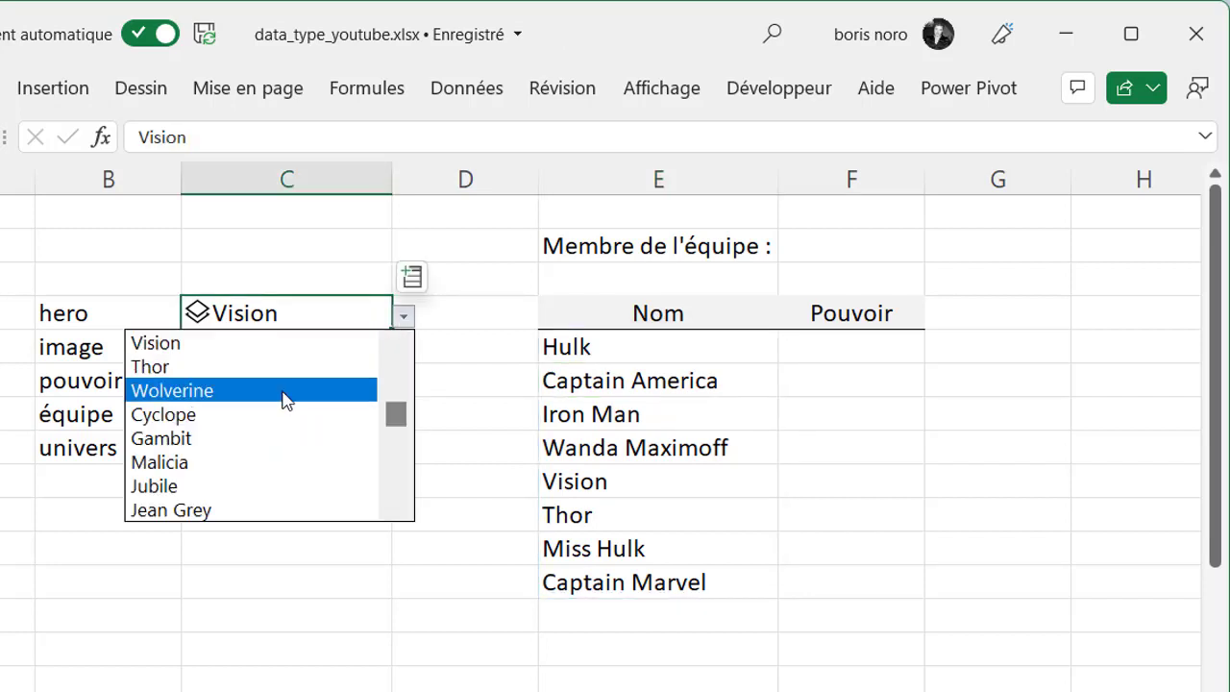
pyautogui.click(257, 438)
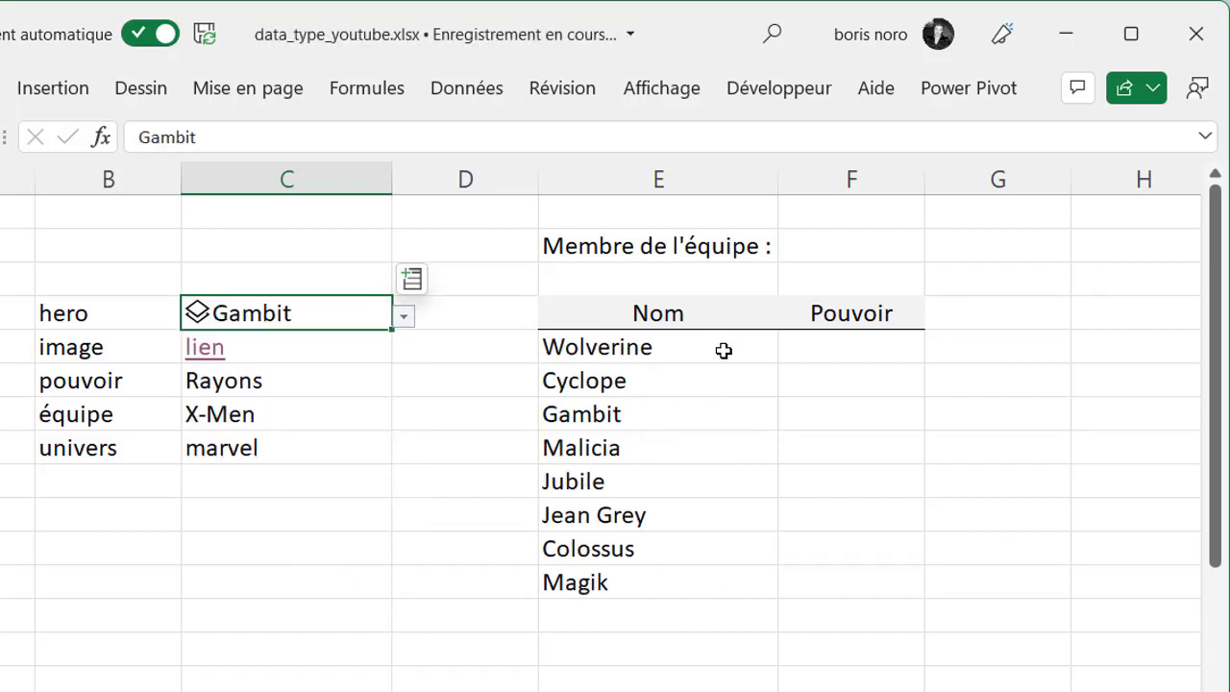
pyautogui.click(848, 351)
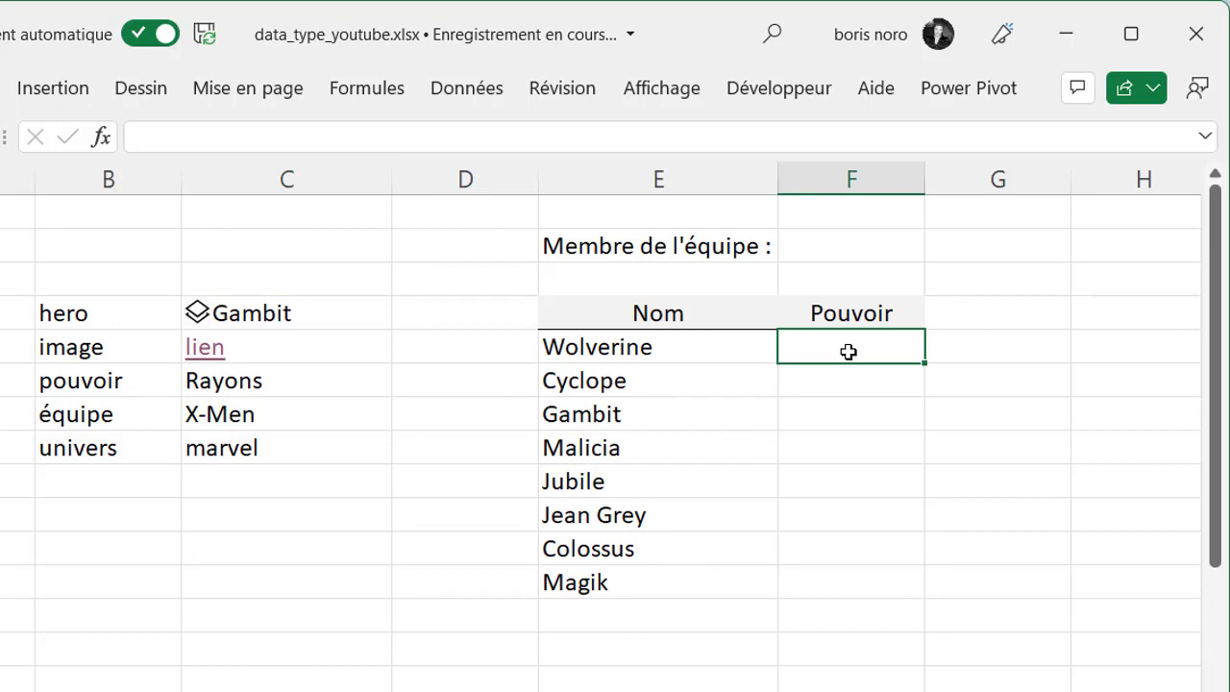
# In F5, start =FILTRE returning Super_Hero[Supp].[super pouvoir].
pyautogui.write('=')
pyautogui.write('FILTRE(s')
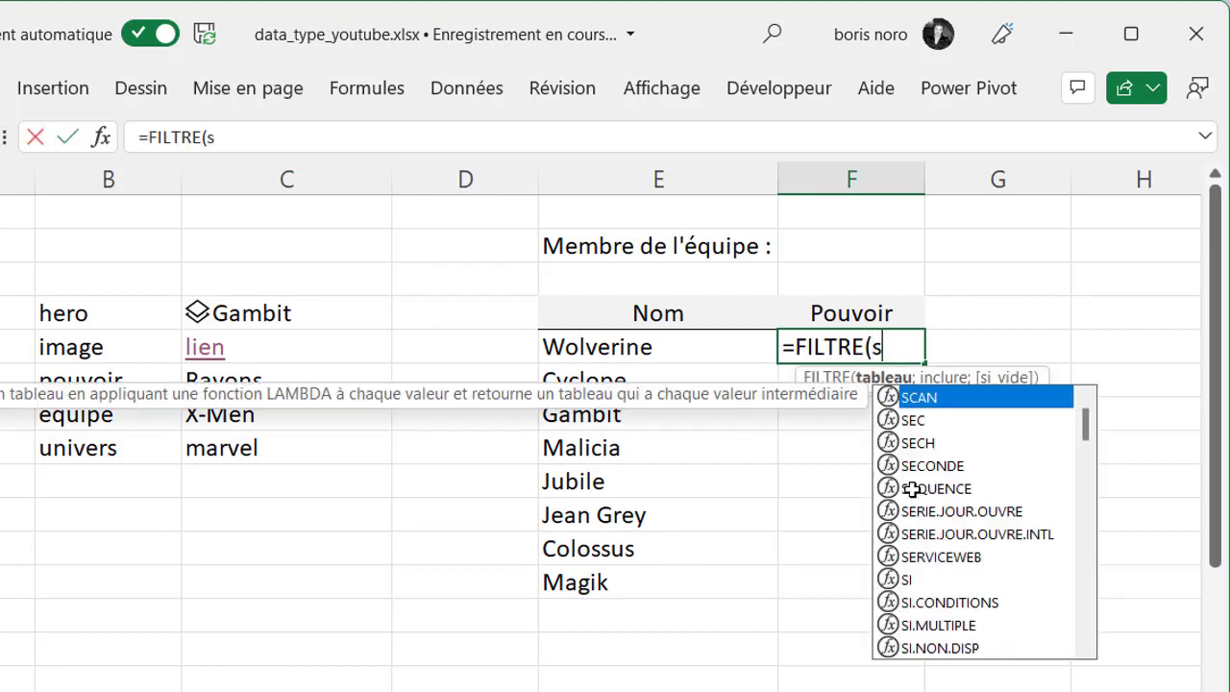
pyautogui.write('u')
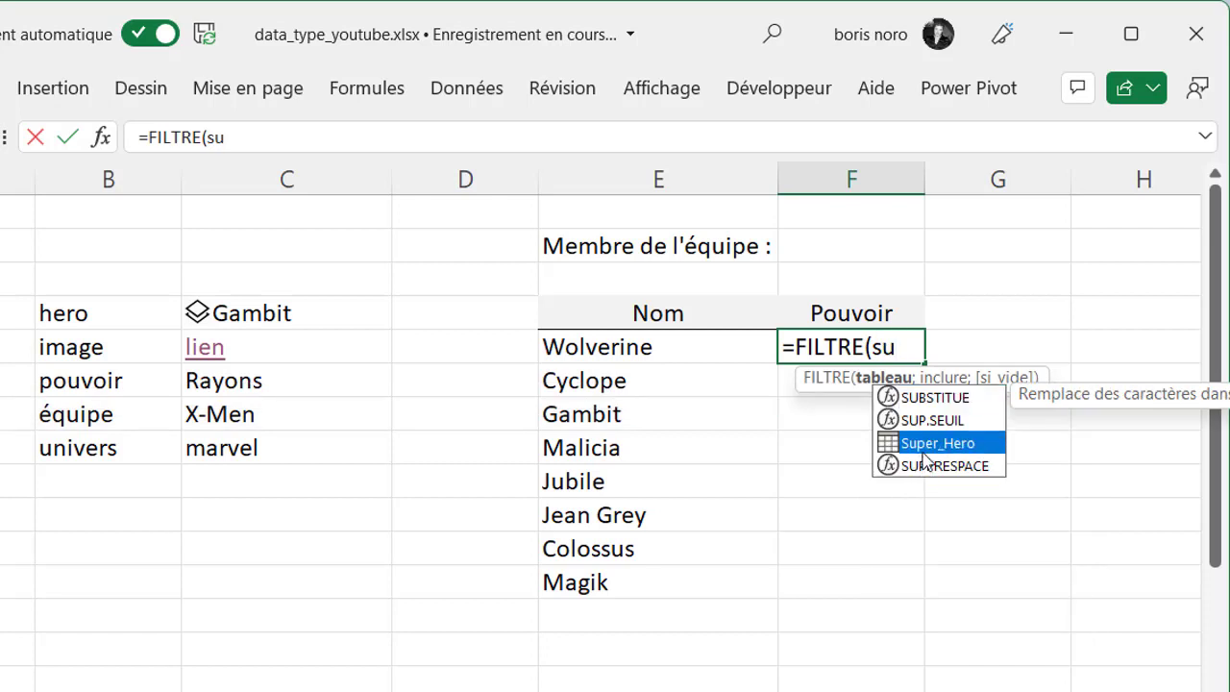
pyautogui.doubleClick(924, 444)
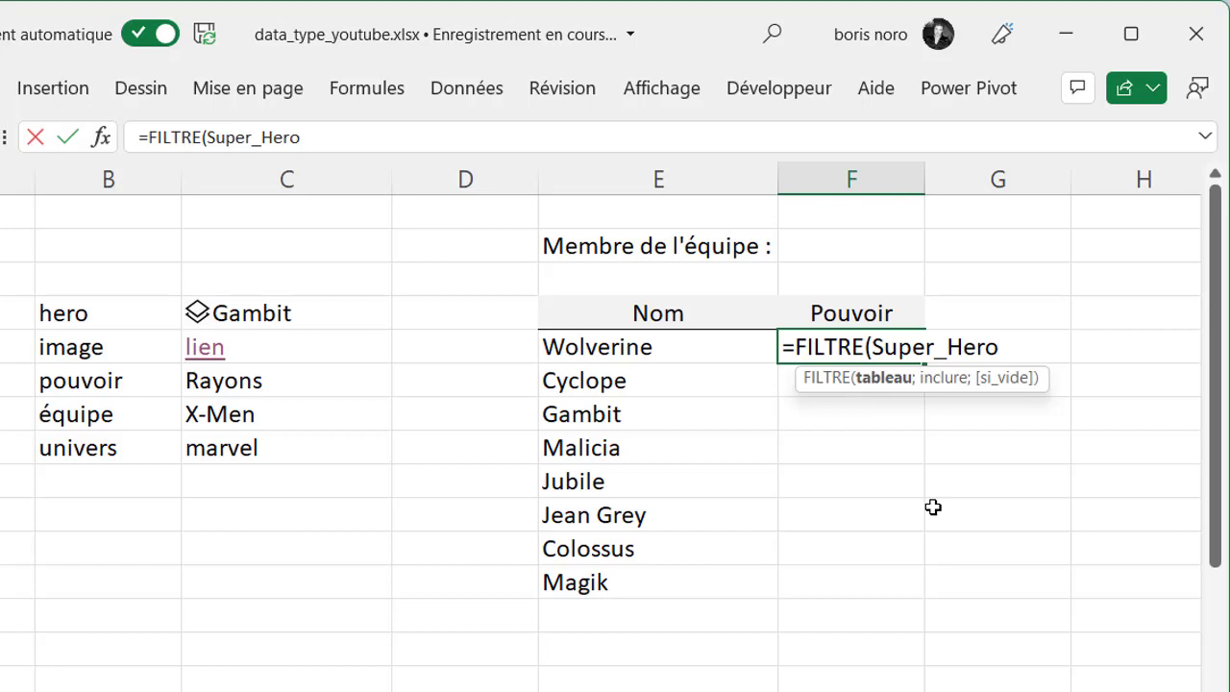
pyautogui.write('[')
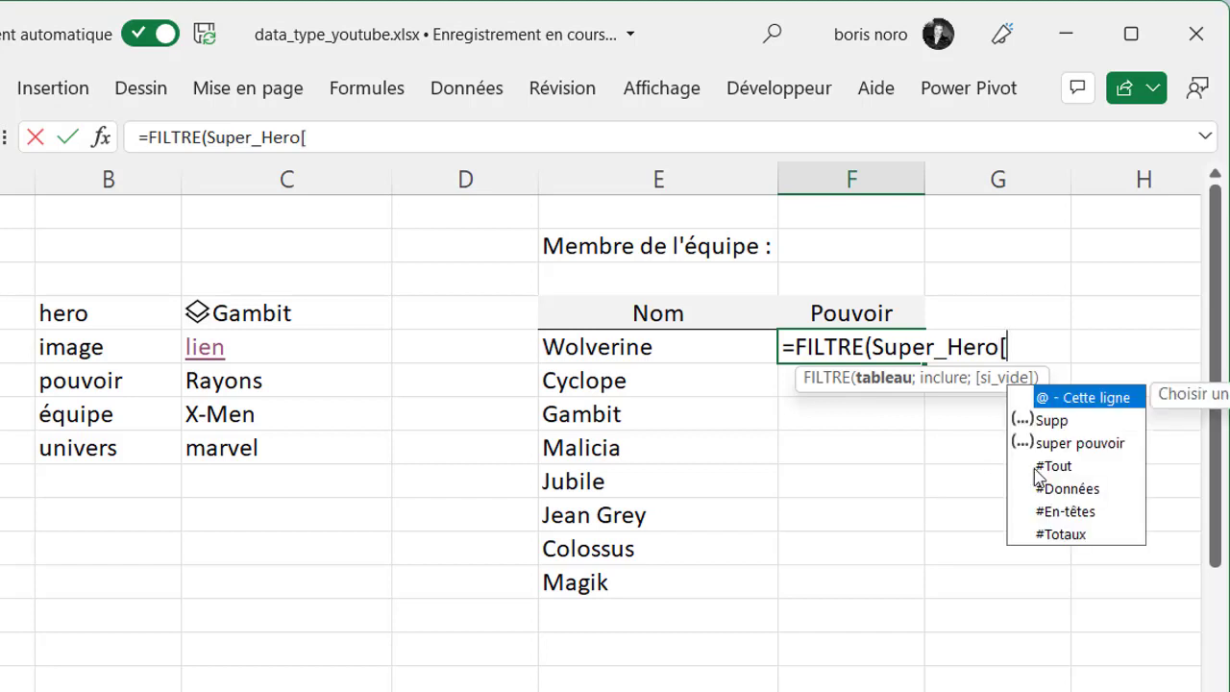
pyautogui.doubleClick(1052, 426)
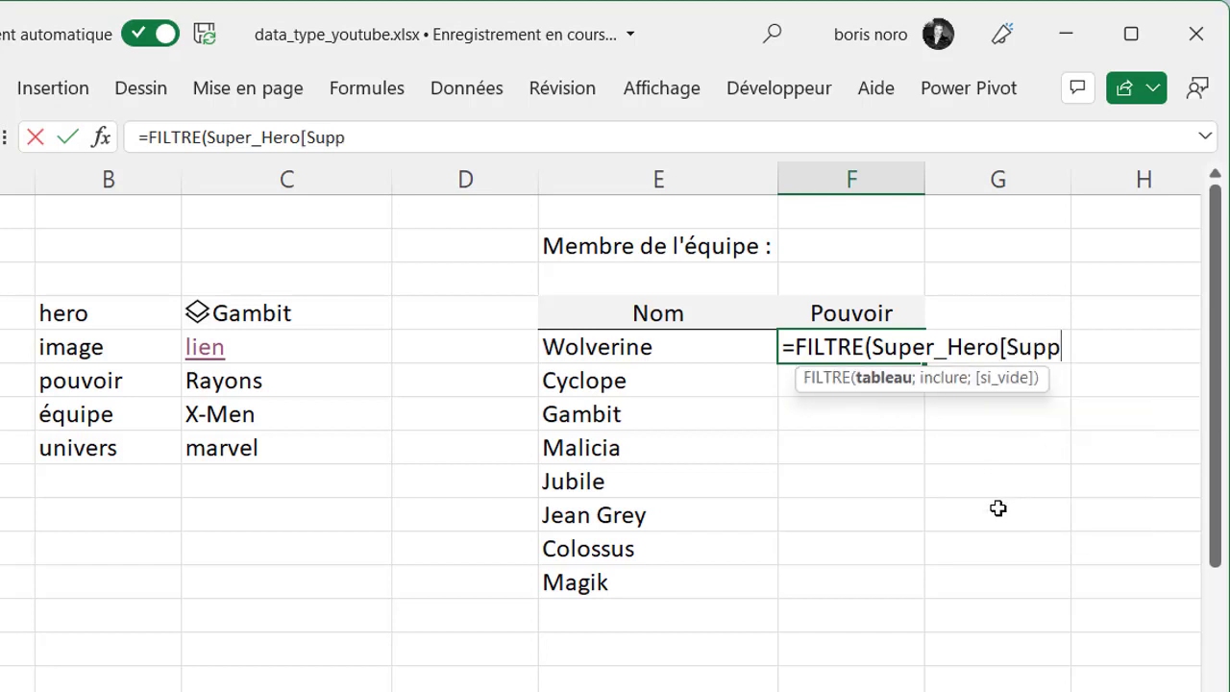
pyautogui.write(']')
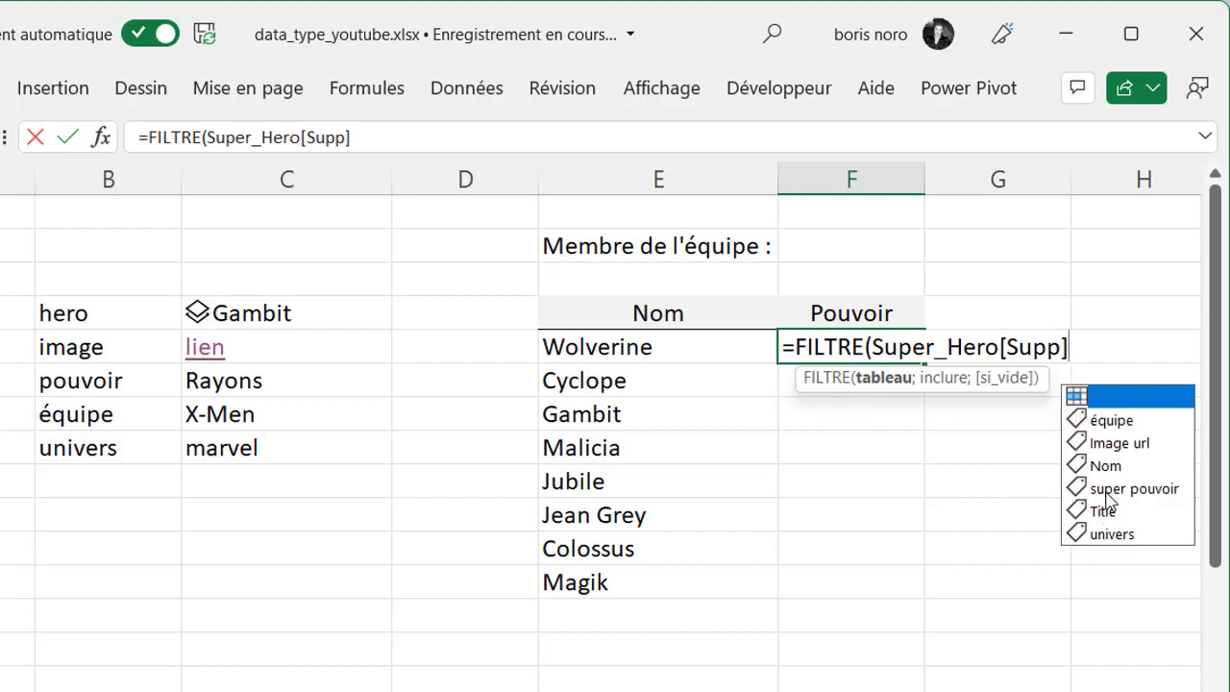
pyautogui.doubleClick(1105, 489)
# Add the condition Super_Hero[Supp].équipe=C7 and commit, filling the Pouvoir column.
pyautogui.write(';')
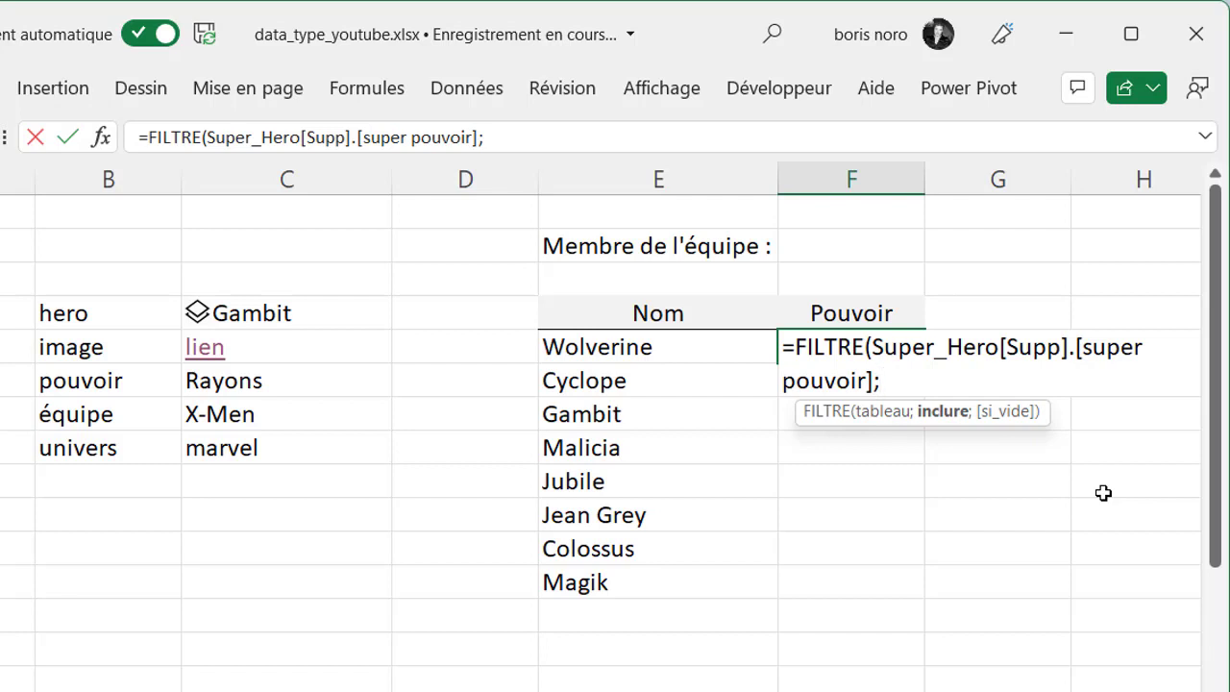
pyautogui.write('su')
pyautogui.doubleClick(971, 475)
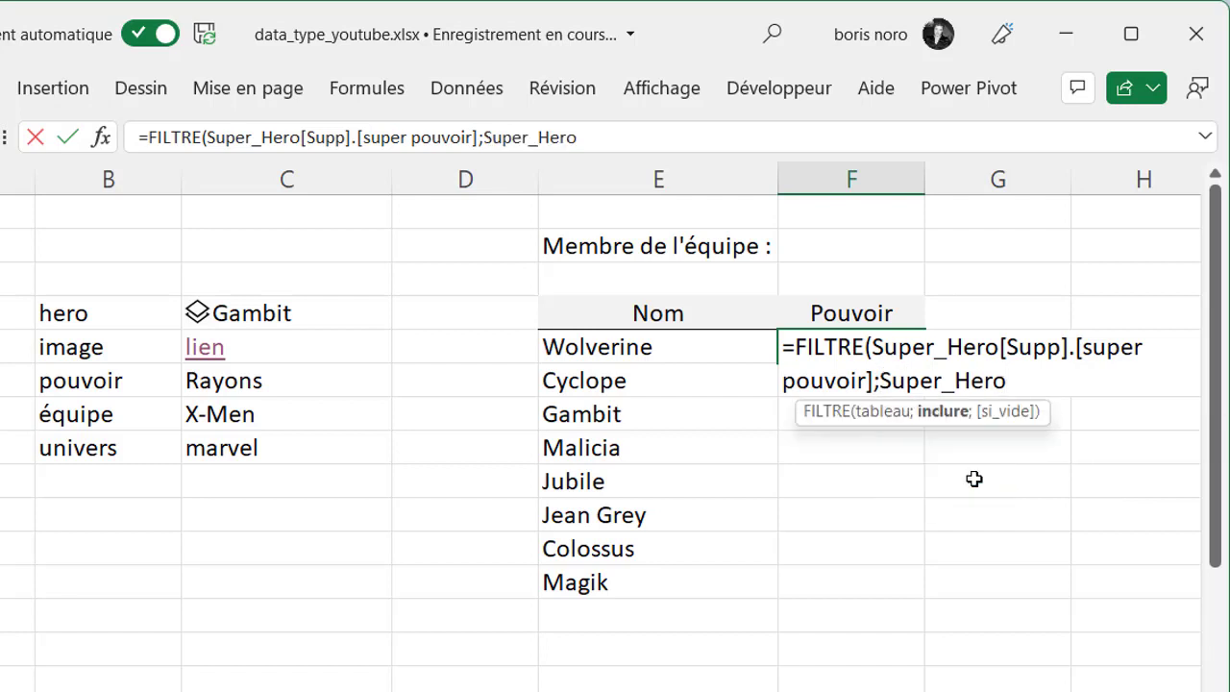
pyautogui.write('[')
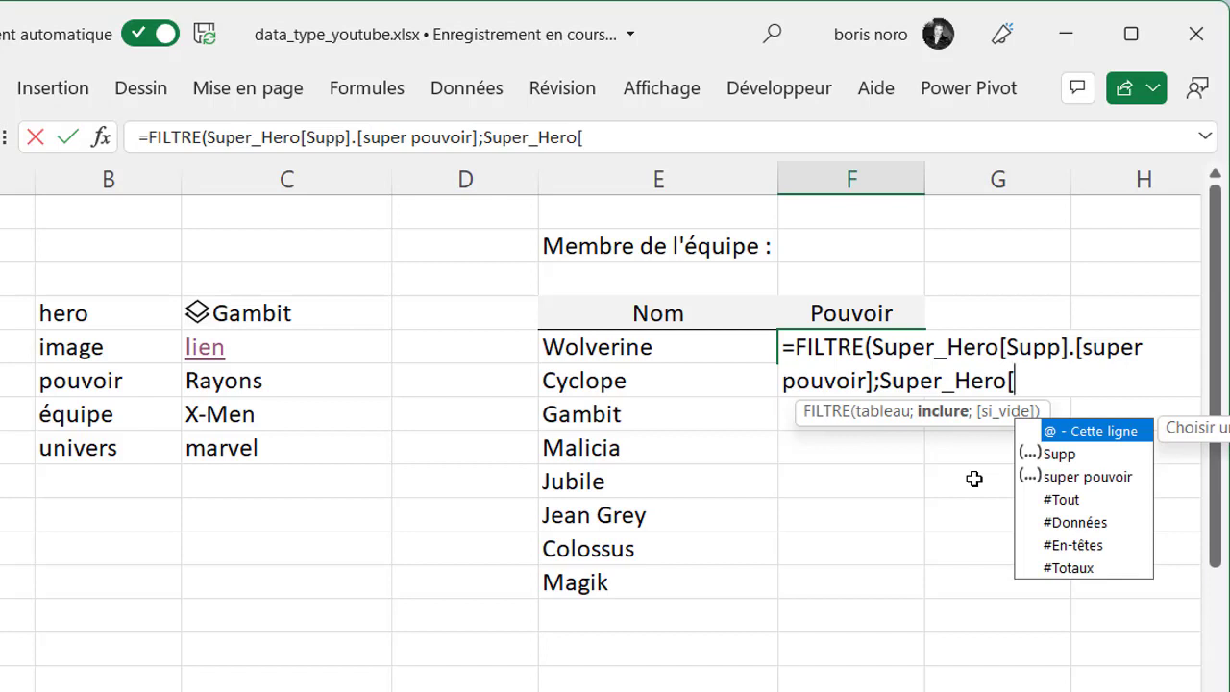
pyautogui.doubleClick(1061, 456)
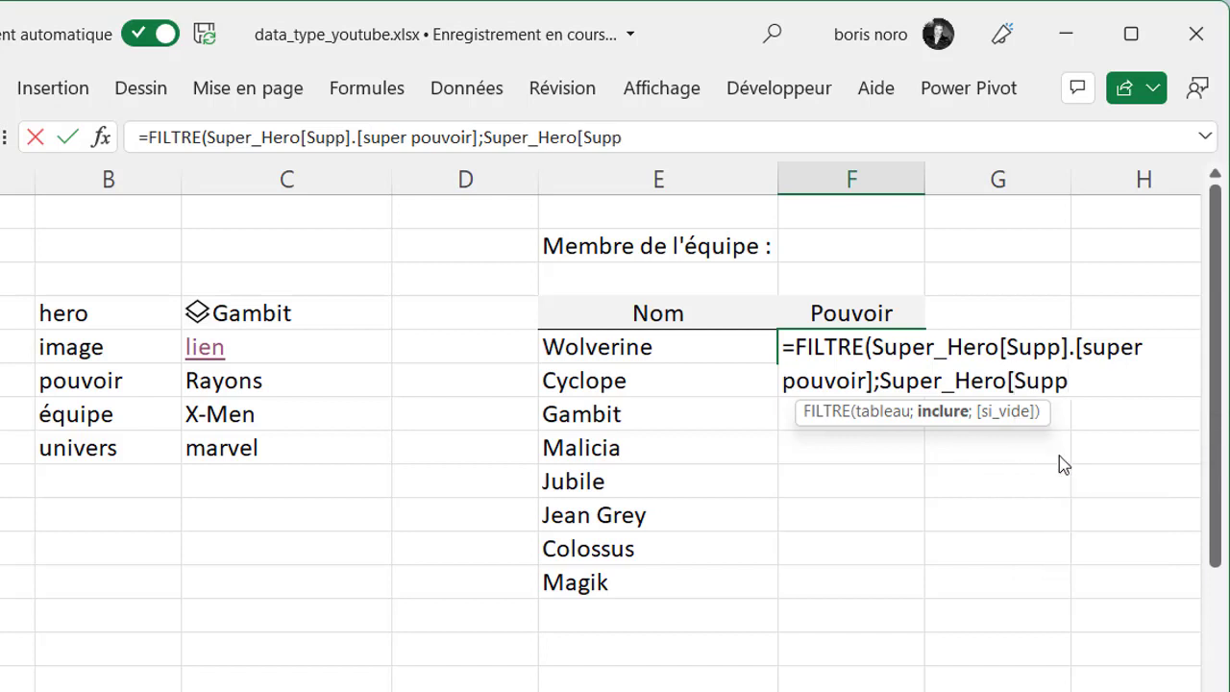
pyautogui.write(']')
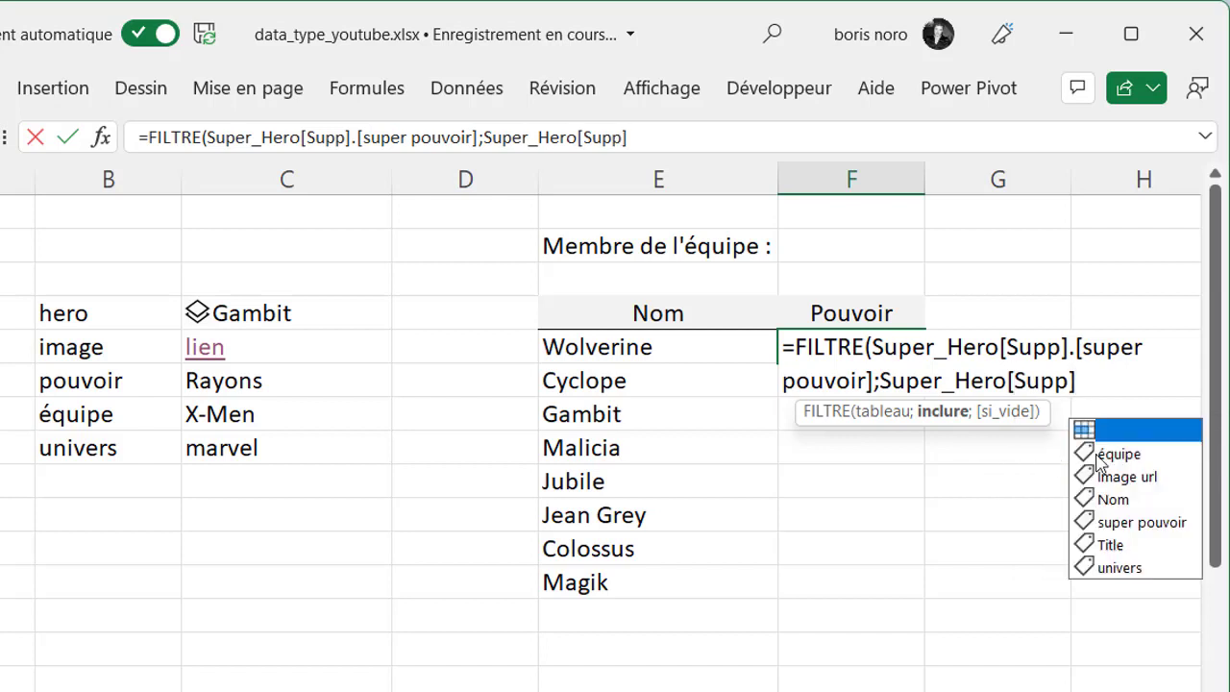
pyautogui.doubleClick(1100, 456)
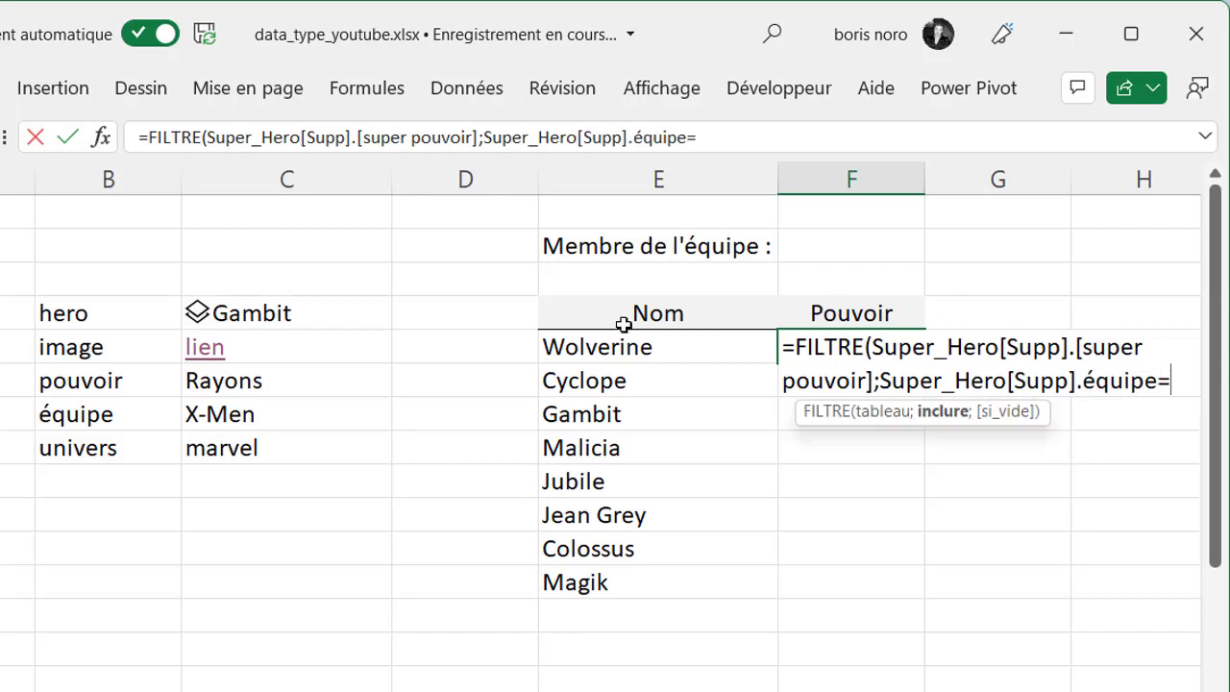
pyautogui.click(249, 415)
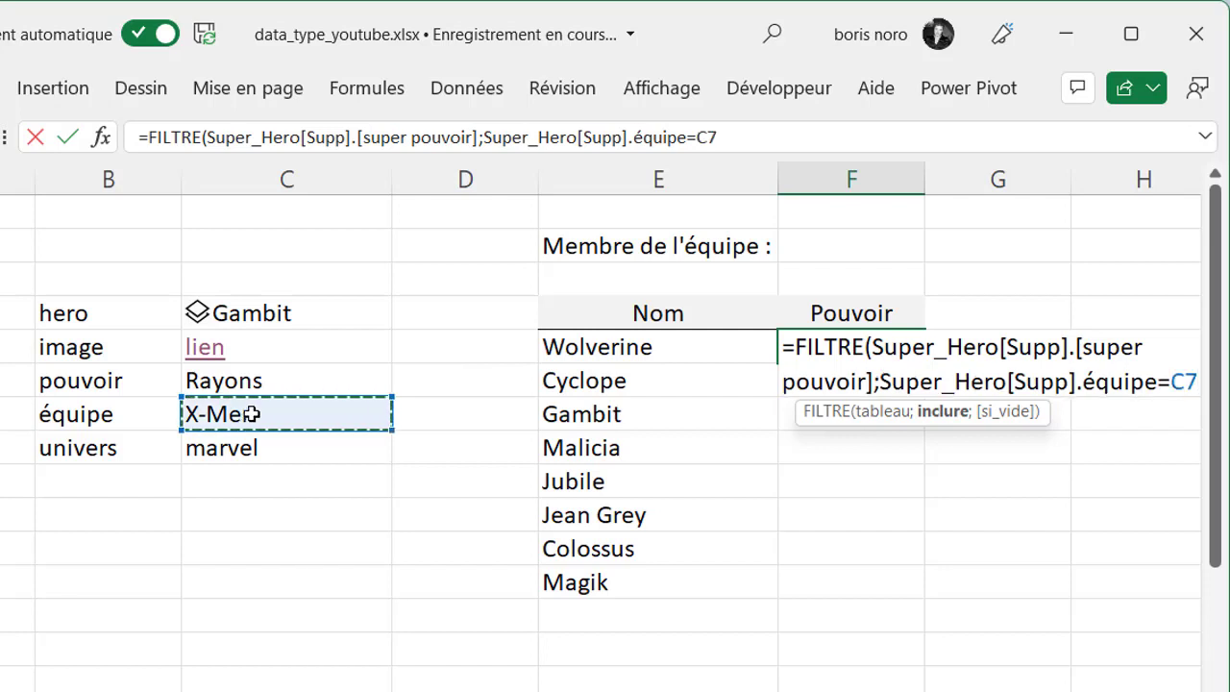
pyautogui.write(')')
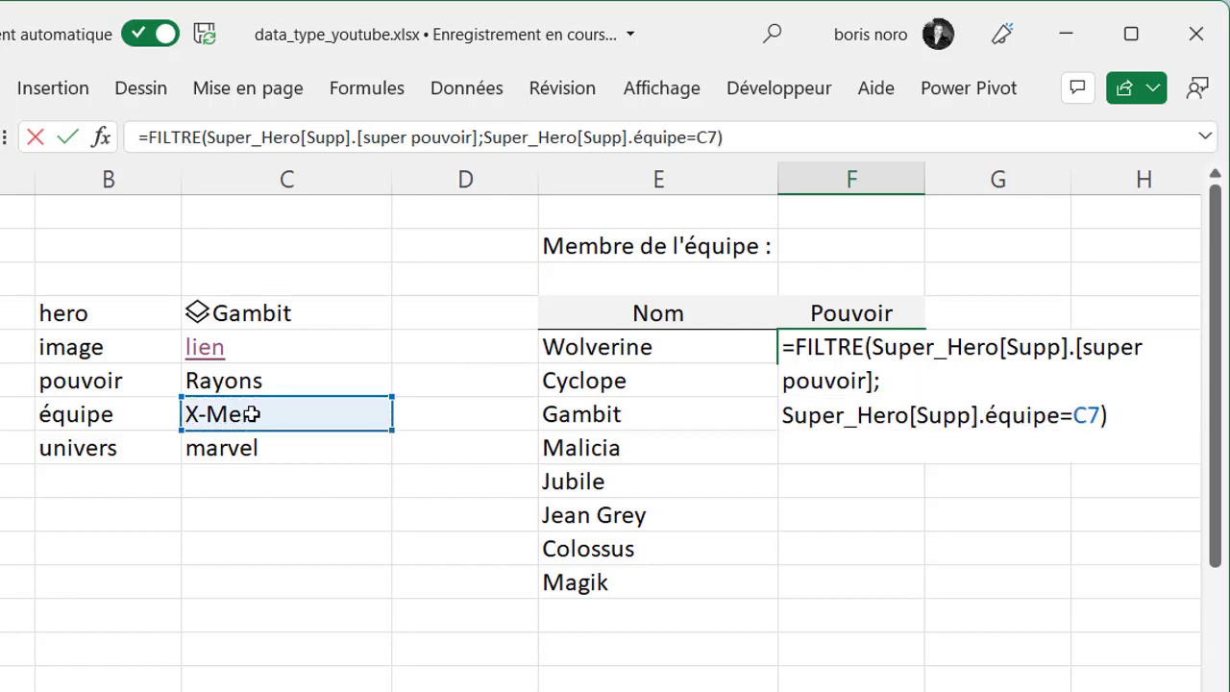
pyautogui.press('Return')
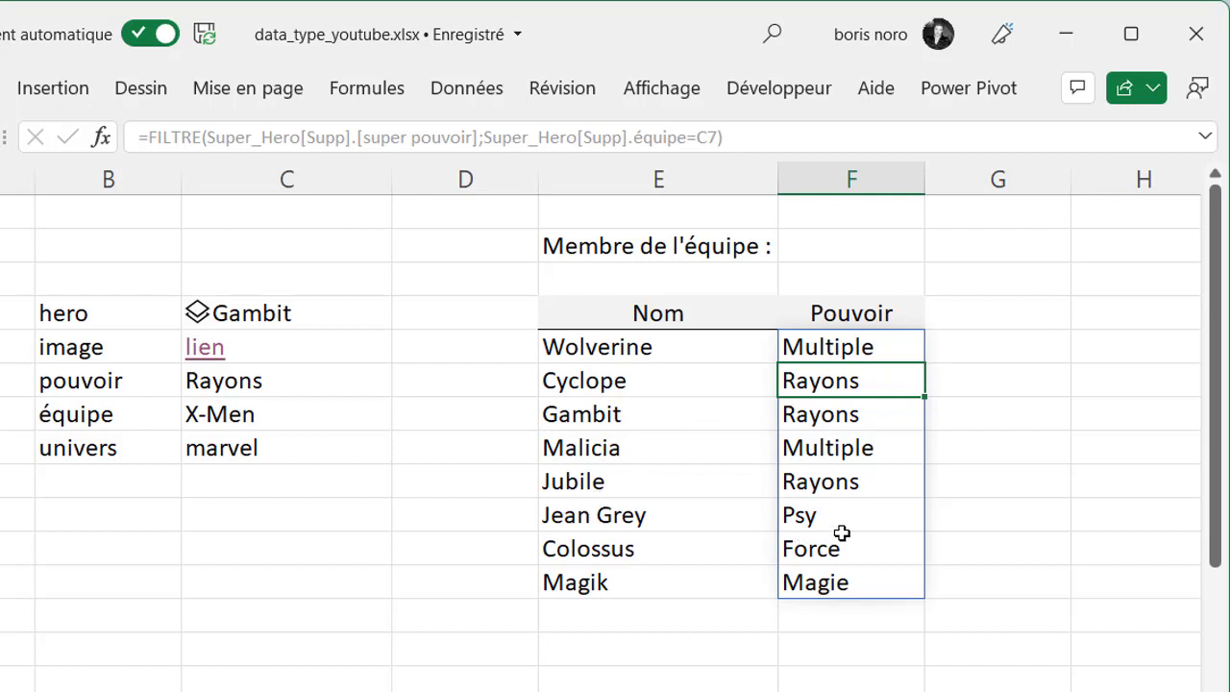
# Switch the hero dropdown to Fairchild and open its image link.
pyautogui.click(327, 311)
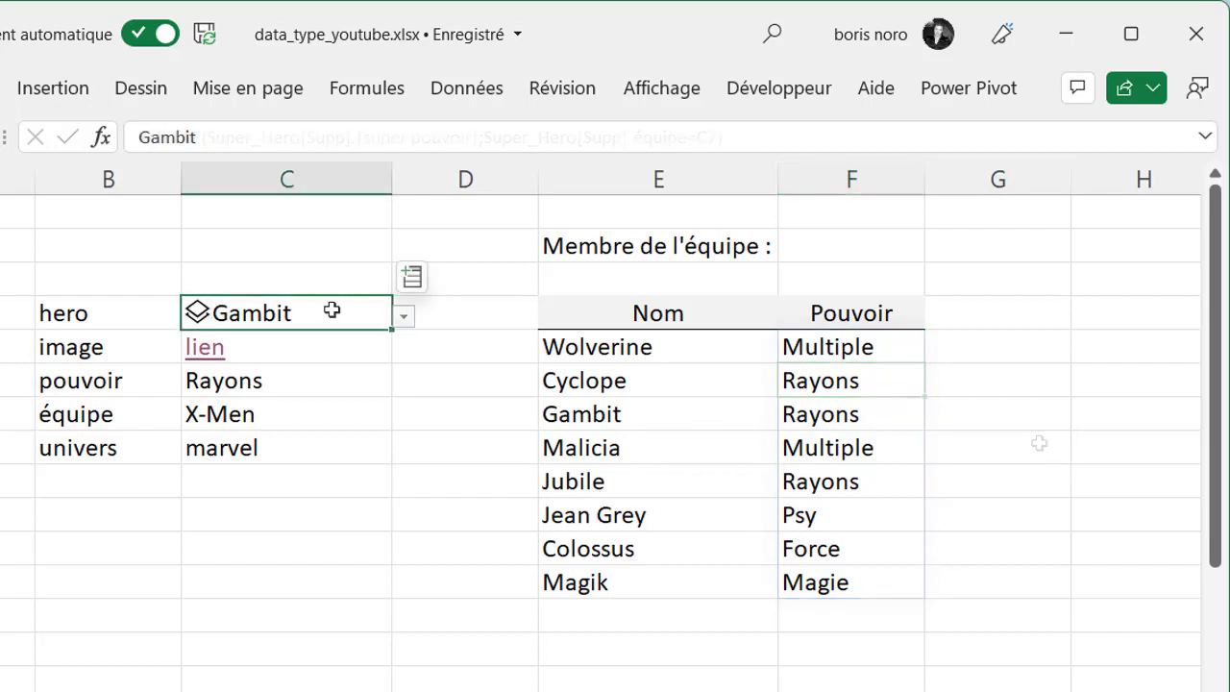
pyautogui.click(405, 316)
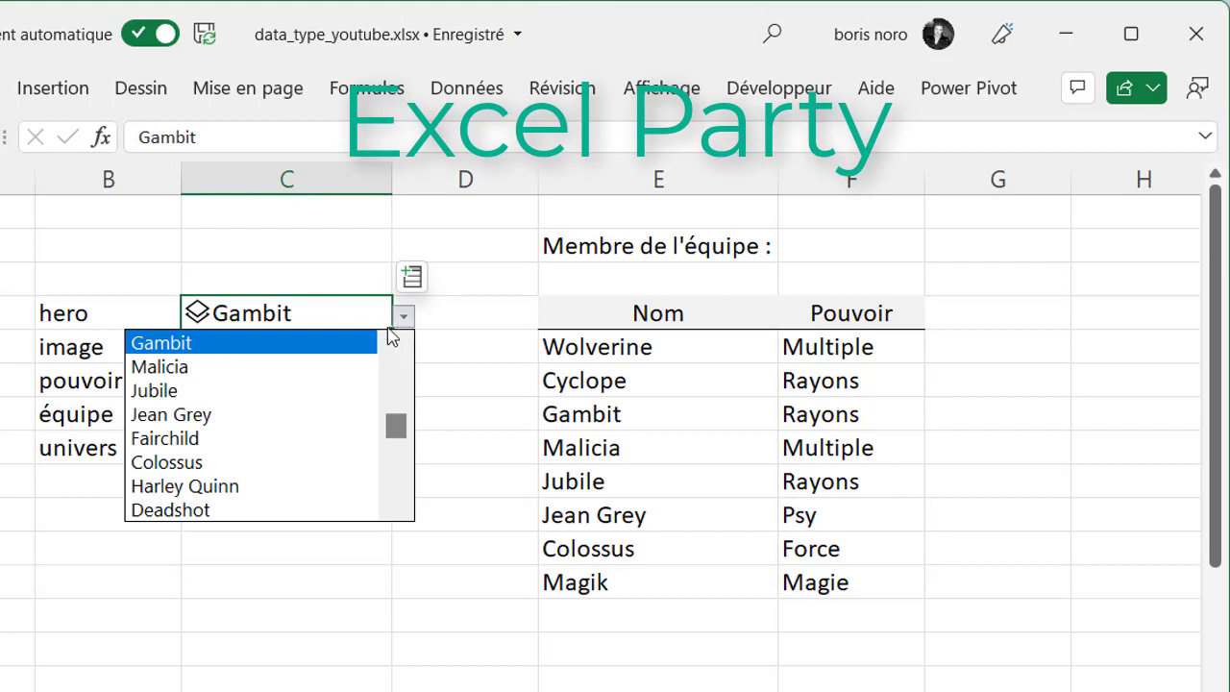
pyautogui.click(315, 439)
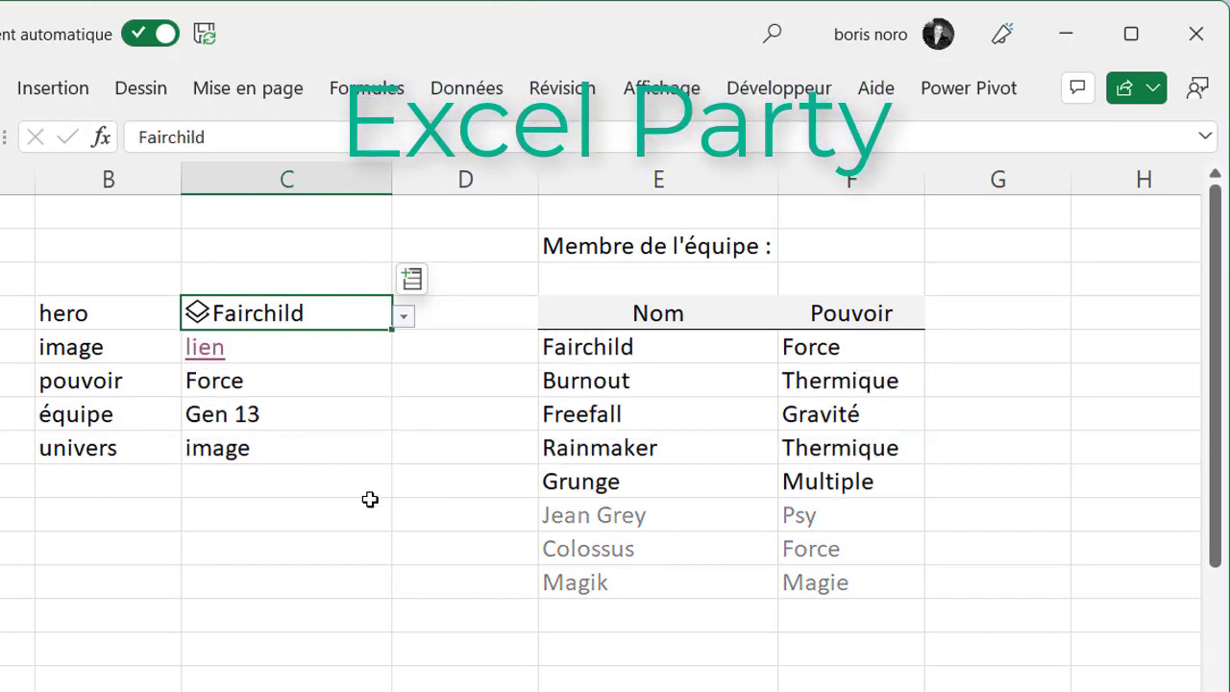
pyautogui.click(203, 350)
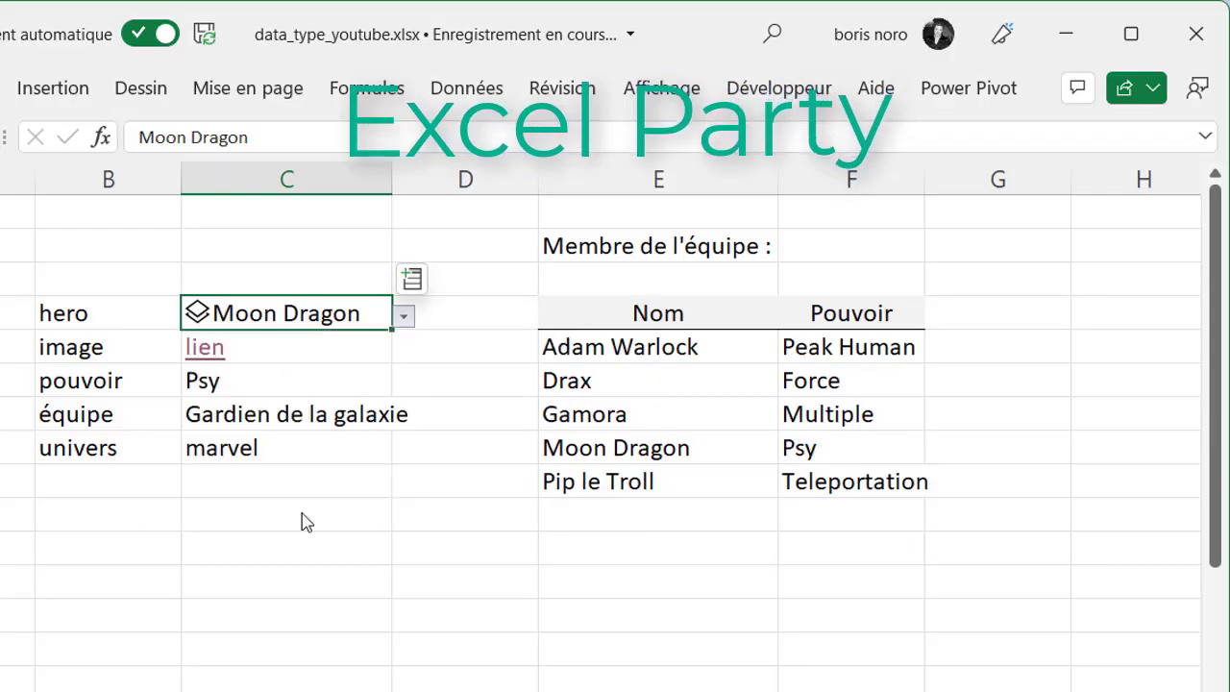
# Open the hero's lien link to show the wonder-woman-12.jpeg image in a new Edge tab.
pyautogui.click(207, 351)
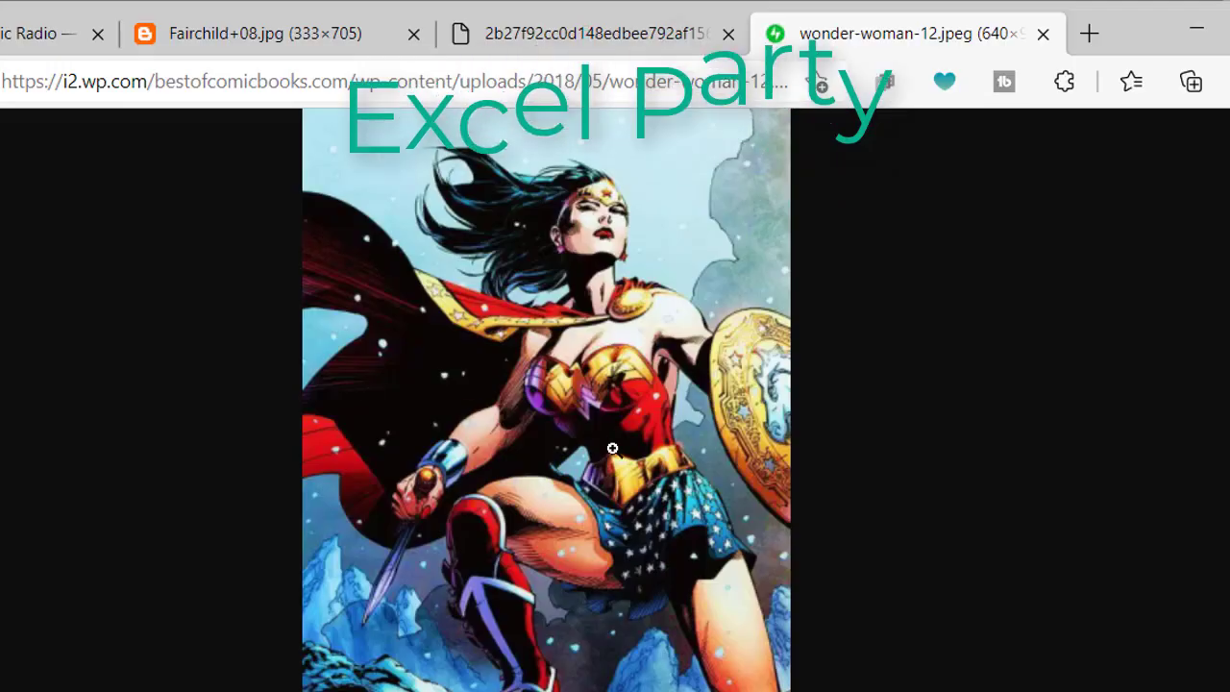